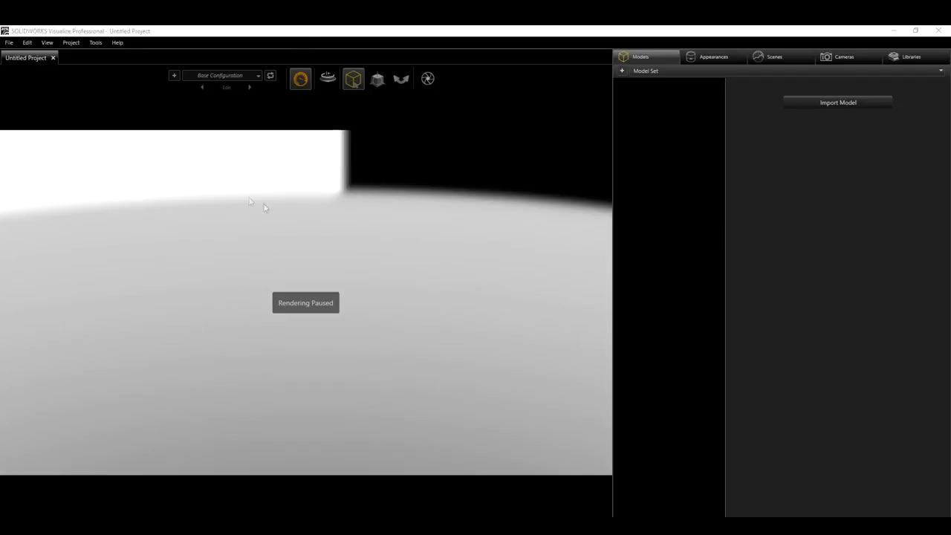
Import the Check Valve assembly from the SolidWorks Class > Check Valve folder on the desktop, accepting the default import settings.
{"action": "left_click", "coordinate": [9, 42]}
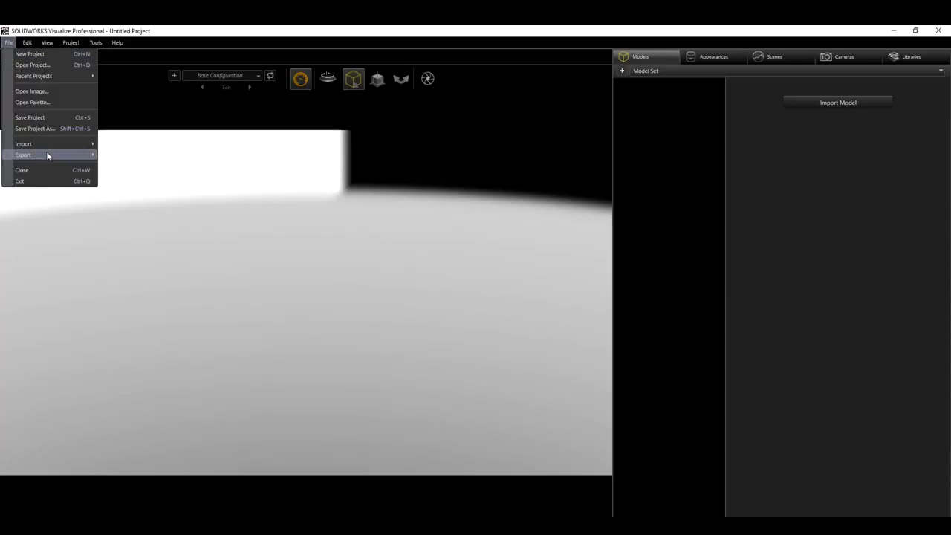
{"action": "mouse_move", "coordinate": [75, 149]}
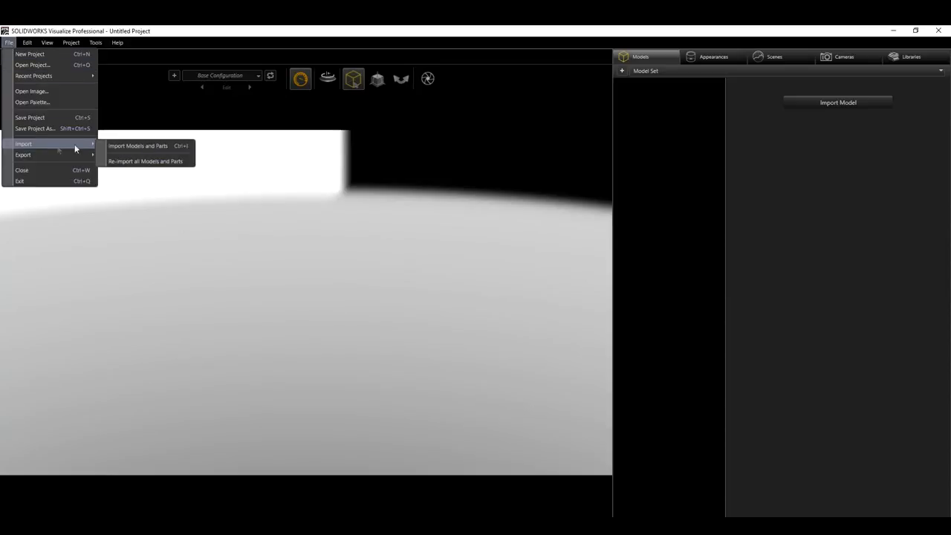
{"action": "left_click", "coordinate": [121, 145]}
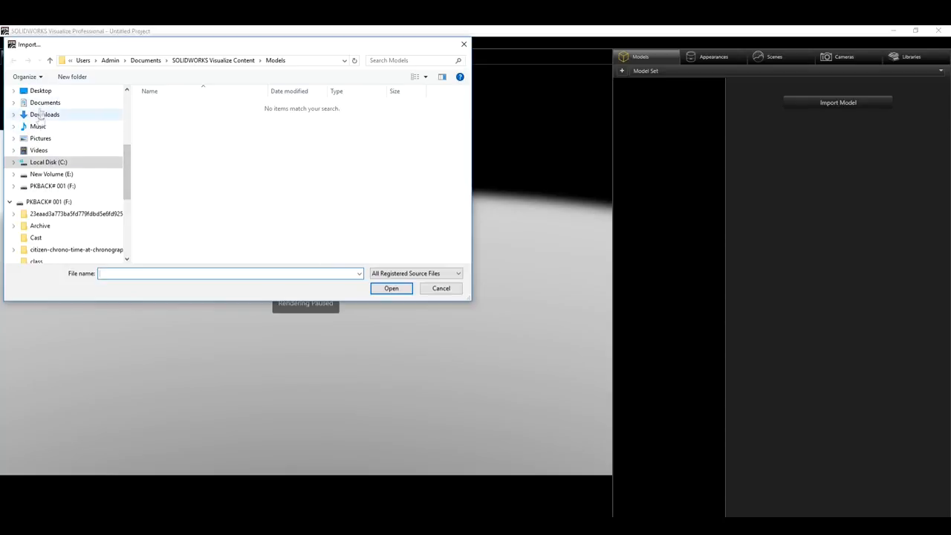
{"action": "left_click", "coordinate": [41, 91]}
{"action": "double_click", "coordinate": [168, 123]}
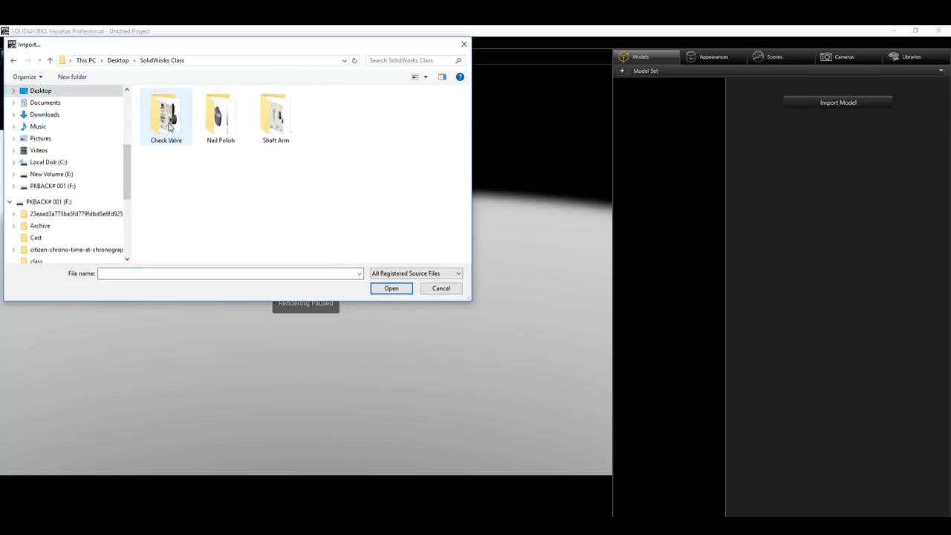
{"action": "double_click", "coordinate": [175, 128]}
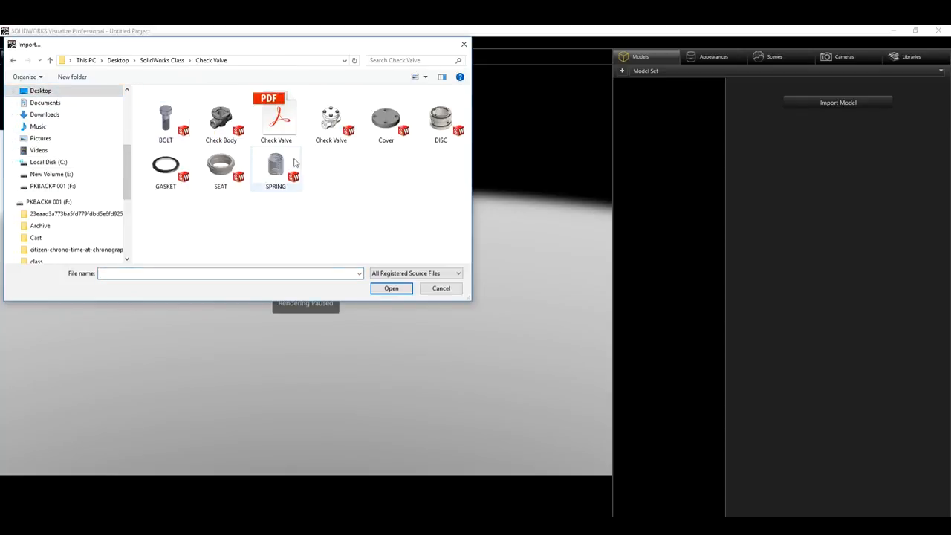
{"action": "left_click", "coordinate": [336, 134]}
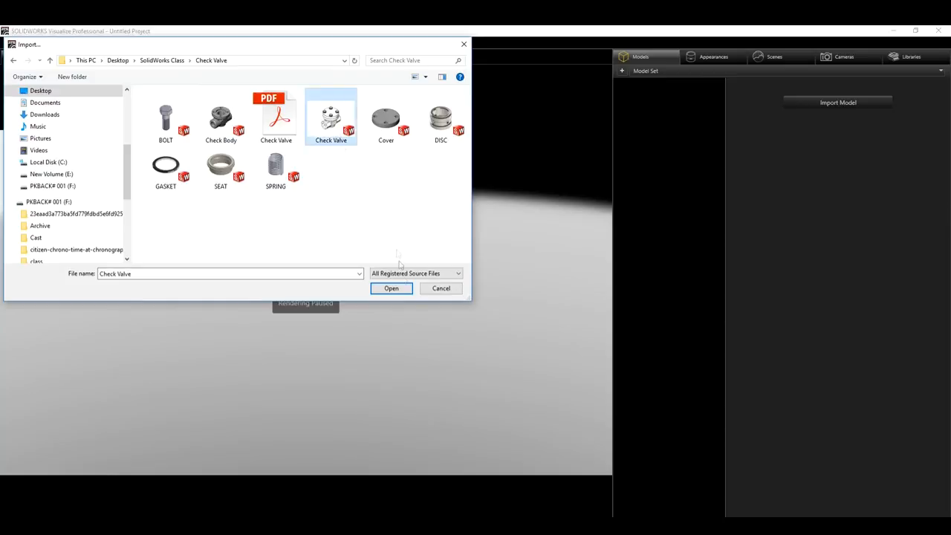
{"action": "left_click", "coordinate": [401, 289]}
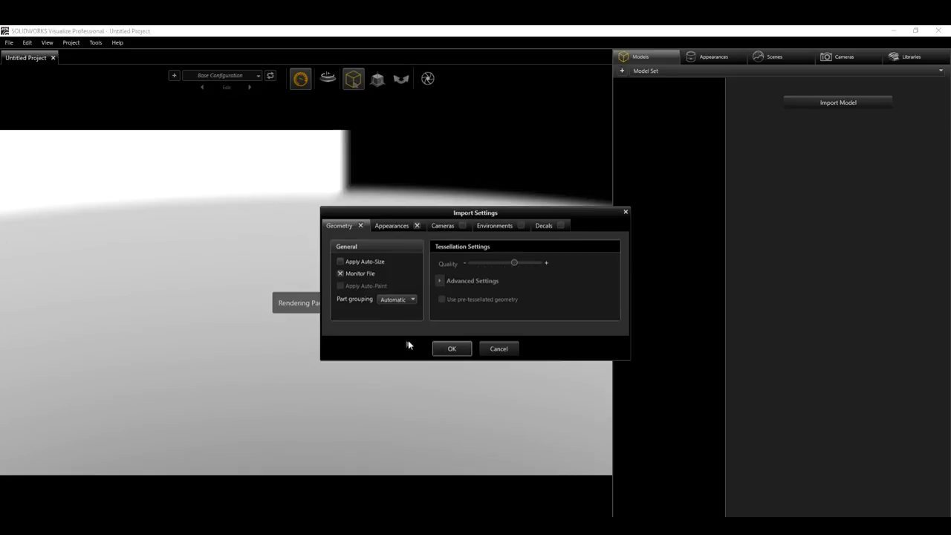
{"action": "left_click", "coordinate": [450, 350]}
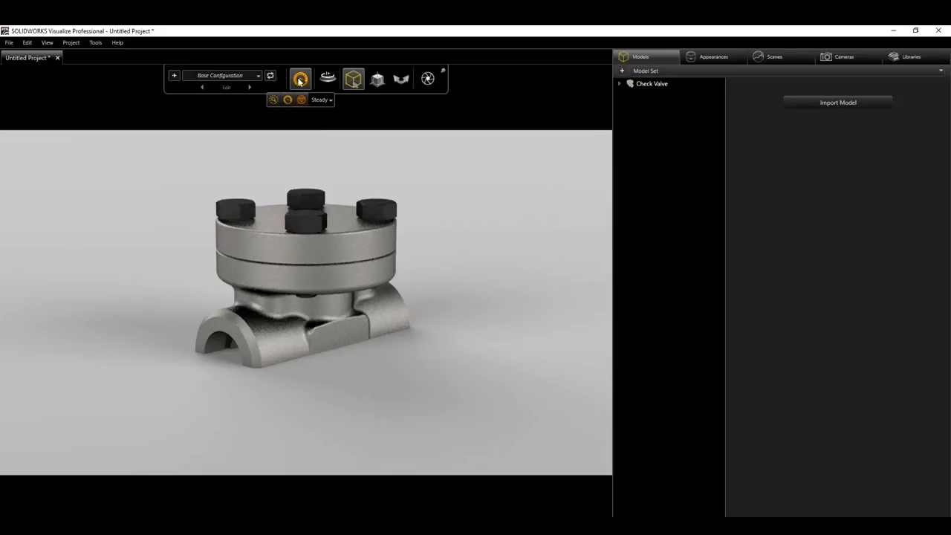
Compare the valve in the preview, fast and accurate renderers, returning to the preview renderer.
{"action": "left_click", "coordinate": [273, 100]}
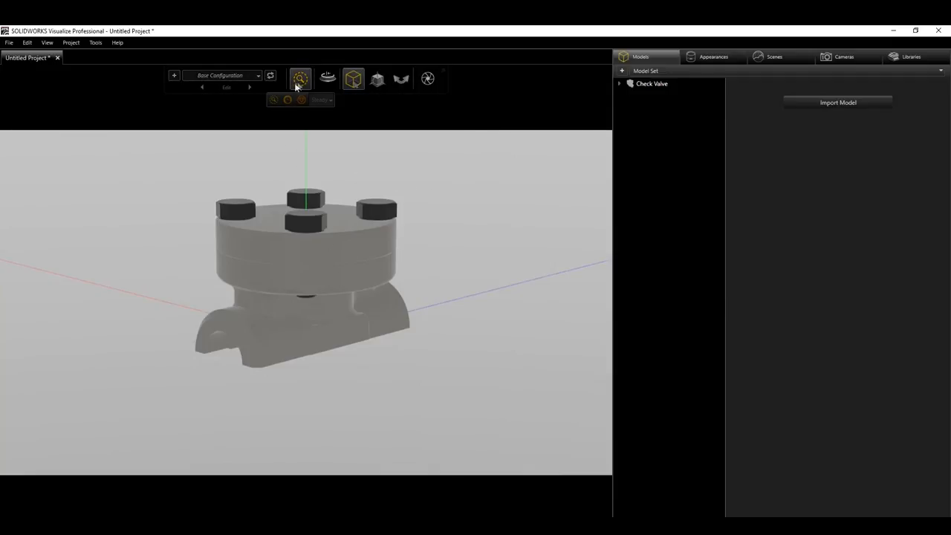
{"action": "mouse_move", "coordinate": [301, 78]}
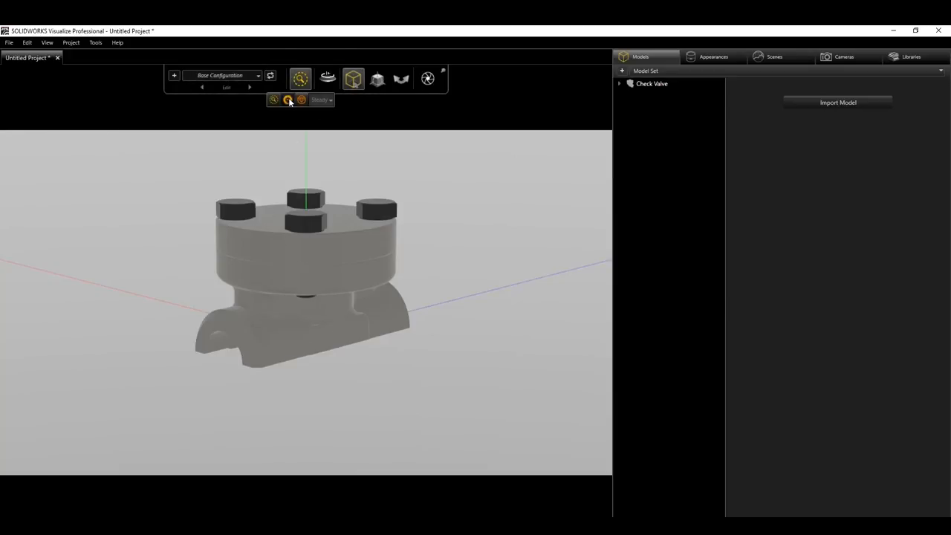
{"action": "left_click", "coordinate": [289, 99]}
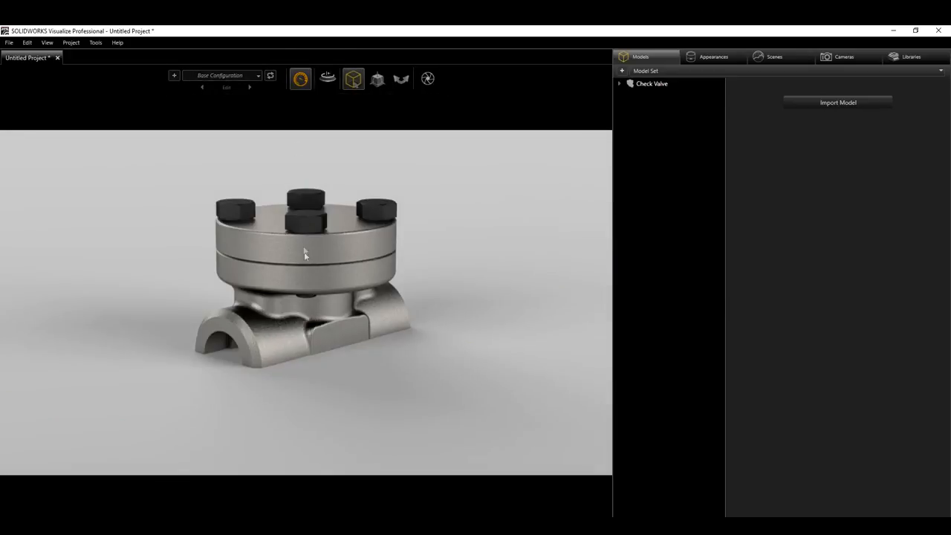
{"action": "mouse_move", "coordinate": [302, 80]}
{"action": "left_click", "coordinate": [302, 100]}
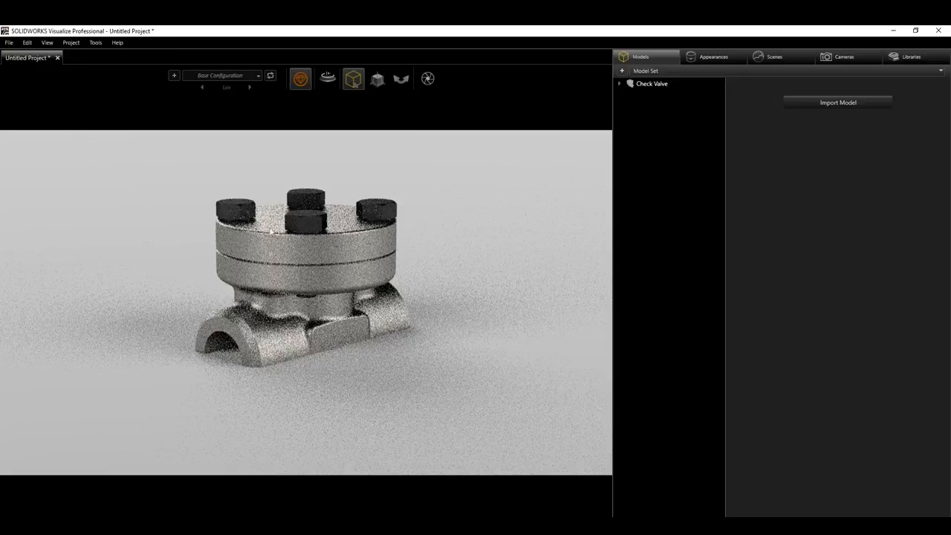
{"action": "mouse_move", "coordinate": [300, 80]}
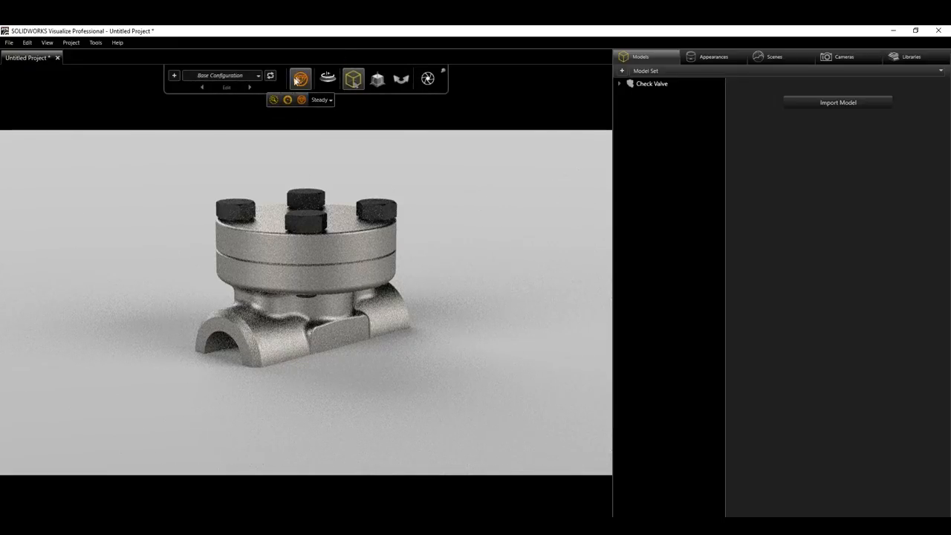
{"action": "left_click", "coordinate": [274, 100]}
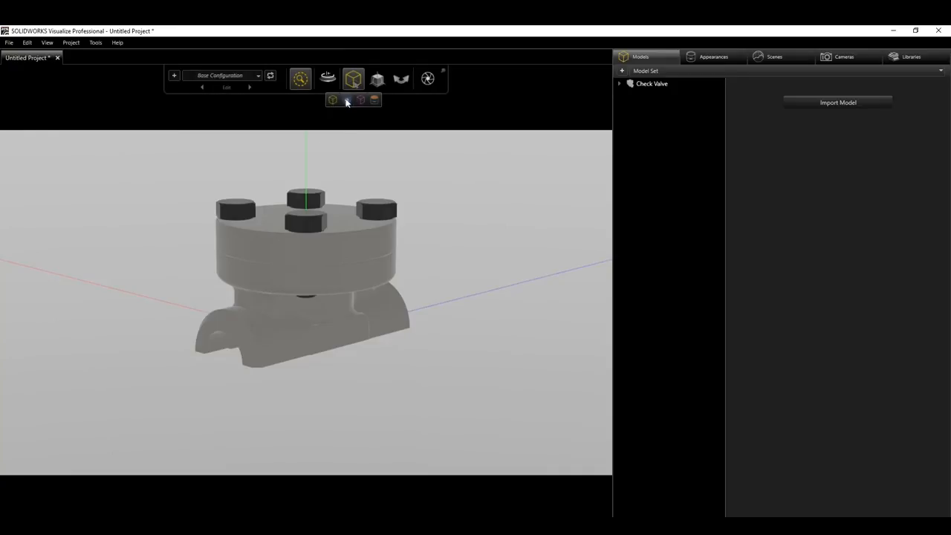
Pick the front bolt in part selection mode, change to group selection, and return to Model selection for the whole valve.
{"action": "left_click", "coordinate": [349, 99]}
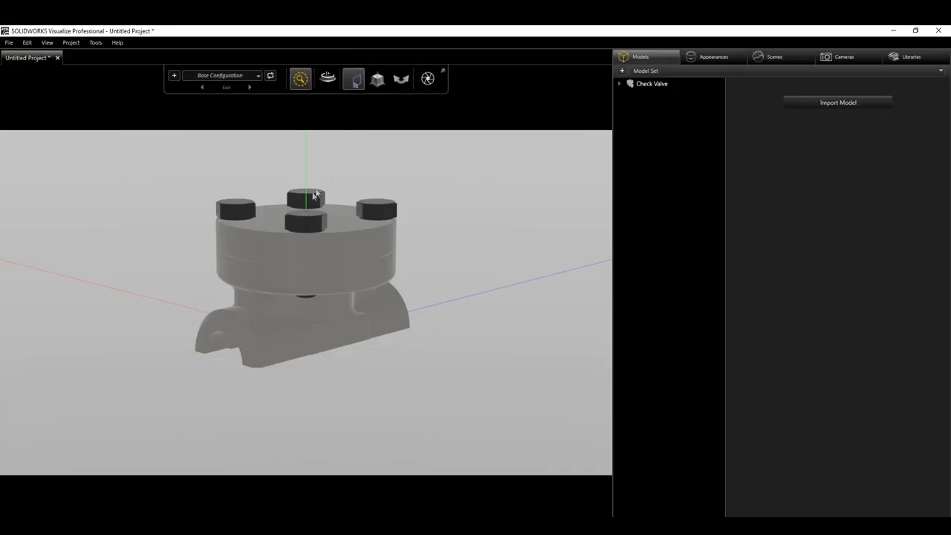
{"action": "left_click", "coordinate": [302, 223]}
{"action": "mouse_move", "coordinate": [353, 78]}
{"action": "left_click", "coordinate": [359, 98]}
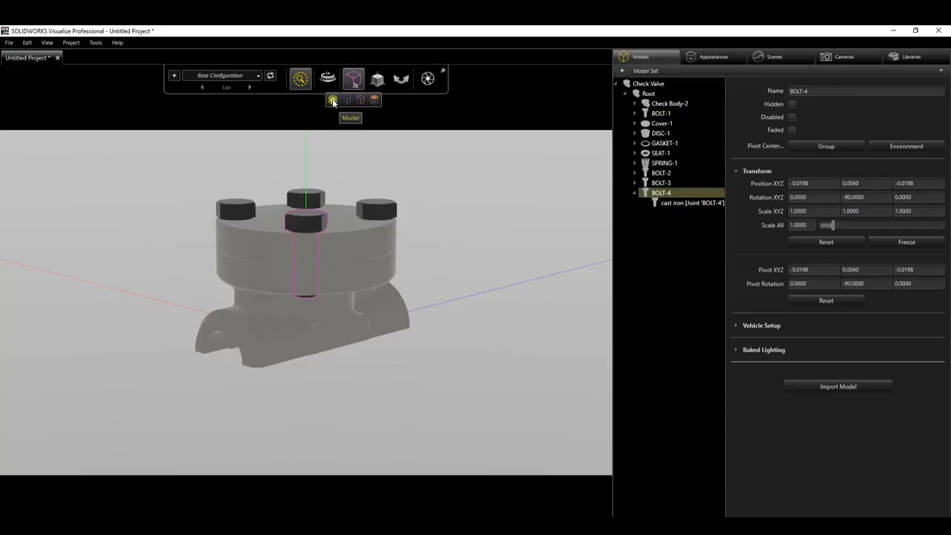
{"action": "left_click", "coordinate": [333, 101]}
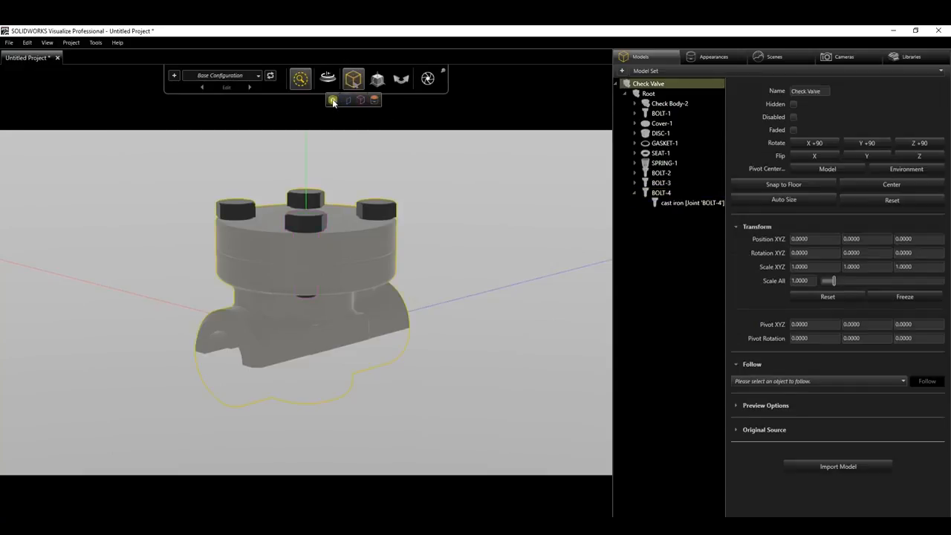
Show the transform manipulator on the whole valve model and hide it again.
{"action": "mouse_move", "coordinate": [379, 87]}
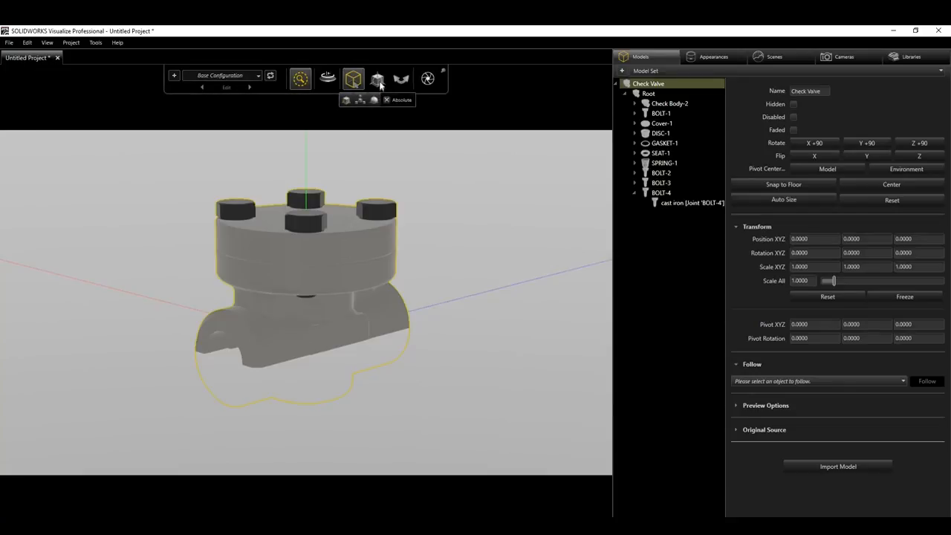
{"action": "left_click", "coordinate": [378, 81]}
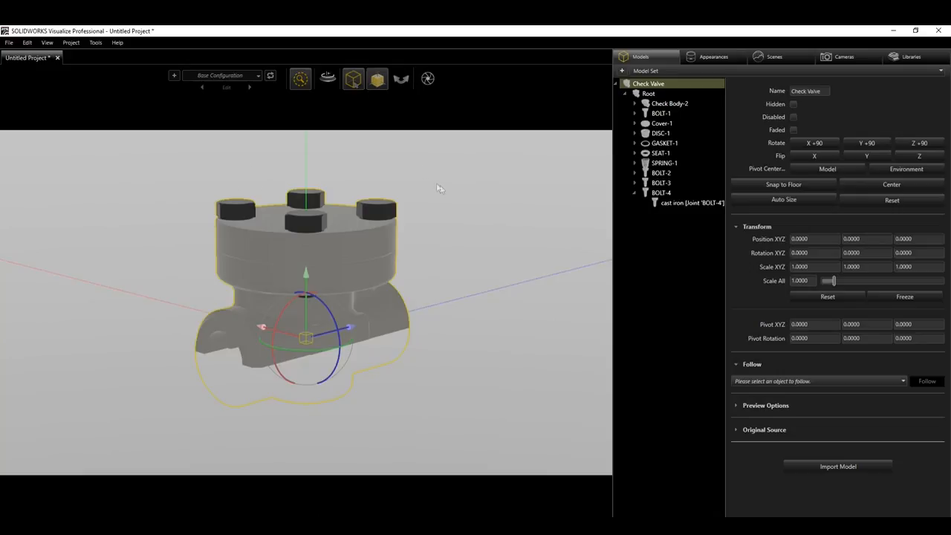
{"action": "left_click", "coordinate": [378, 81]}
Review the render output settings, including file, resolution and render quality options, and close them without rendering.
{"action": "mouse_move", "coordinate": [428, 79]}
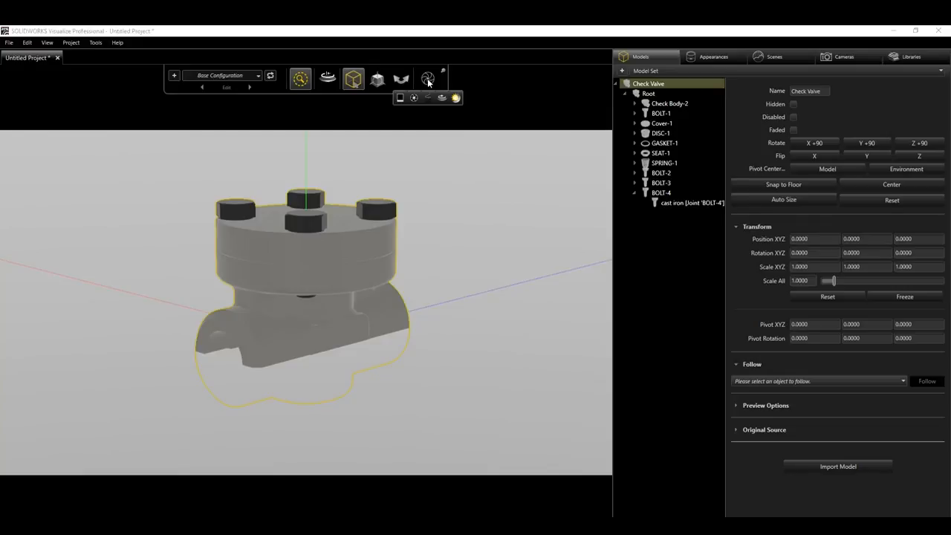
{"action": "left_click", "coordinate": [428, 82]}
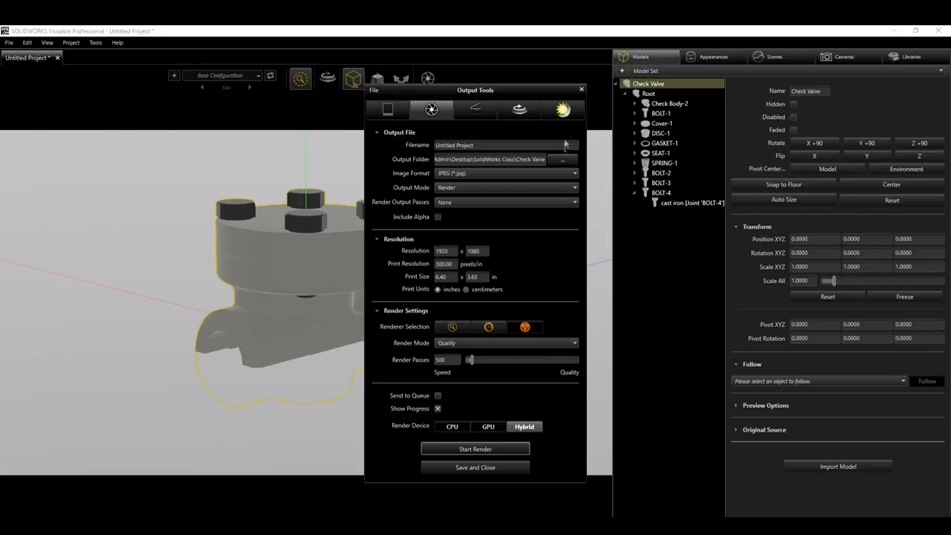
{"action": "left_click", "coordinate": [581, 91]}
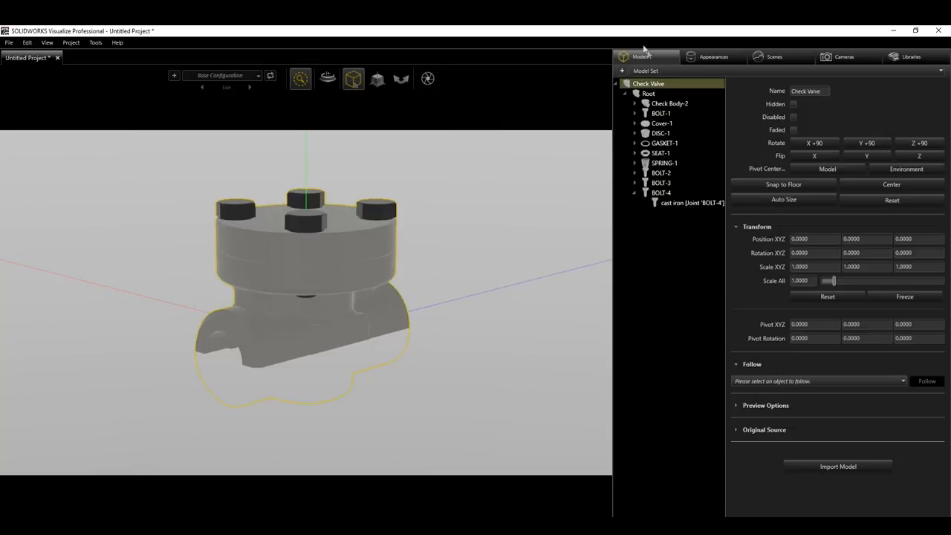
Collapse the Check Valve model tree and snap the model to the floor.
{"action": "left_click", "coordinate": [616, 84]}
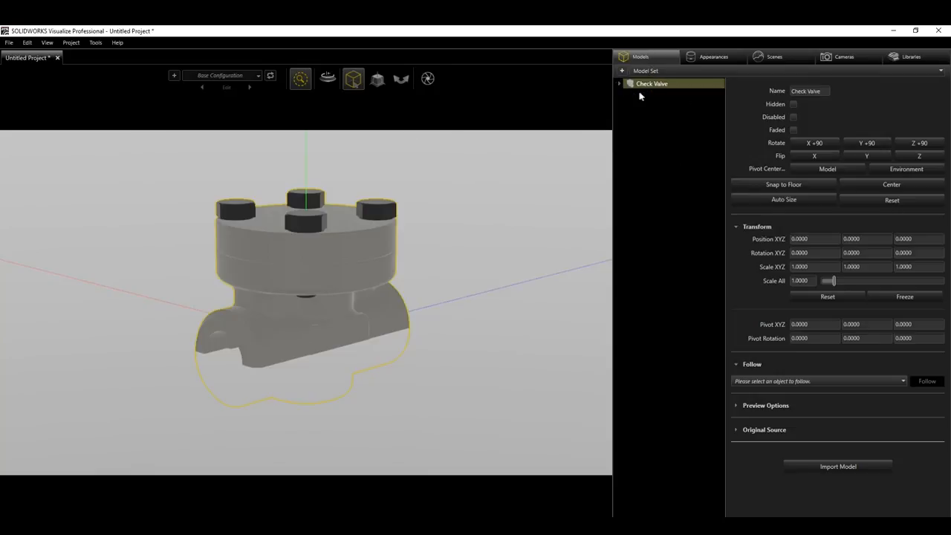
{"action": "mouse_move", "coordinate": [645, 89]}
{"action": "left_click", "coordinate": [801, 184]}
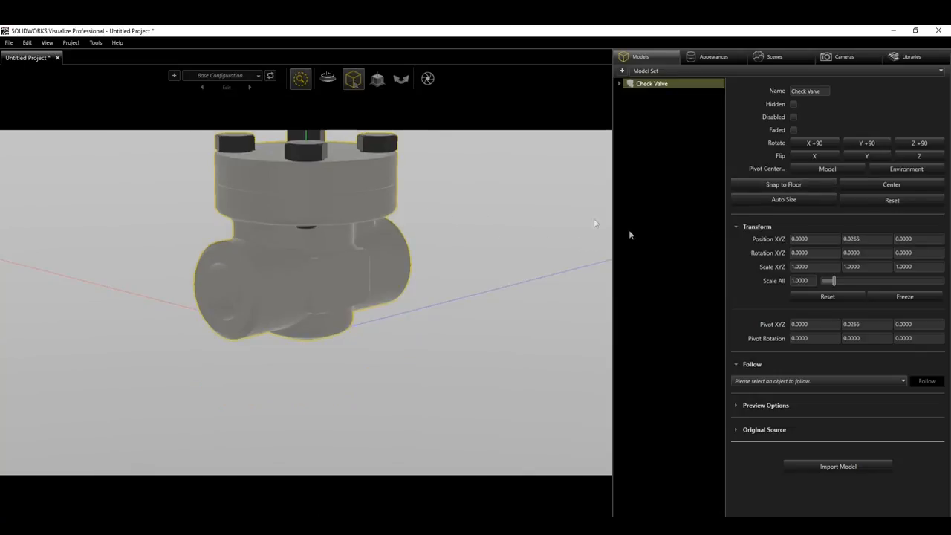
Enable floor shadows, Reflect Other Models and Reflect In Other Models in the valve's preview options.
{"action": "left_click", "coordinate": [737, 409]}
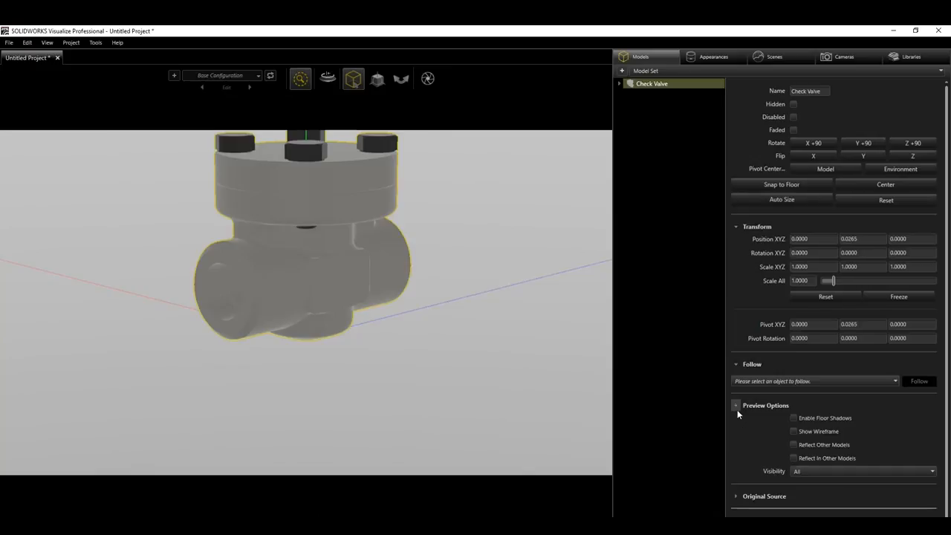
{"action": "left_click", "coordinate": [793, 418]}
{"action": "left_click", "coordinate": [793, 444]}
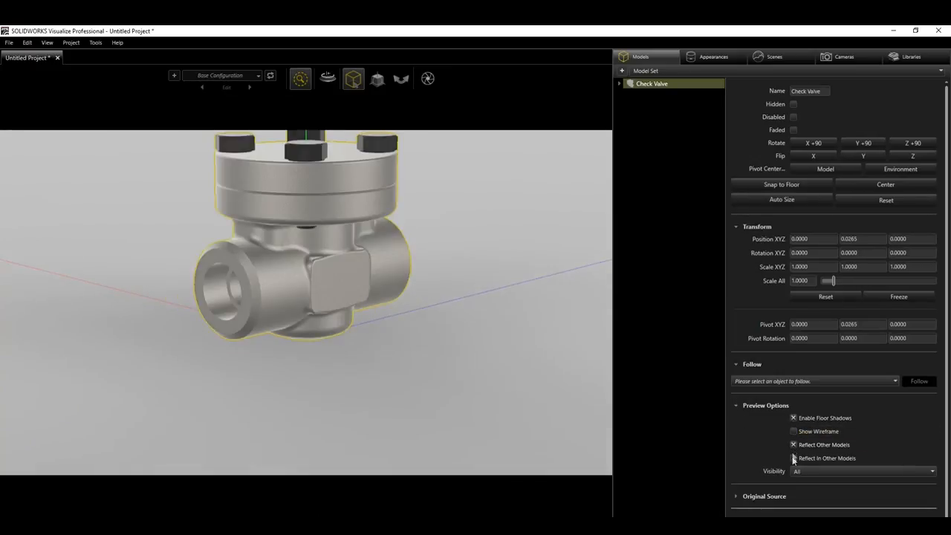
{"action": "left_click", "coordinate": [793, 457]}
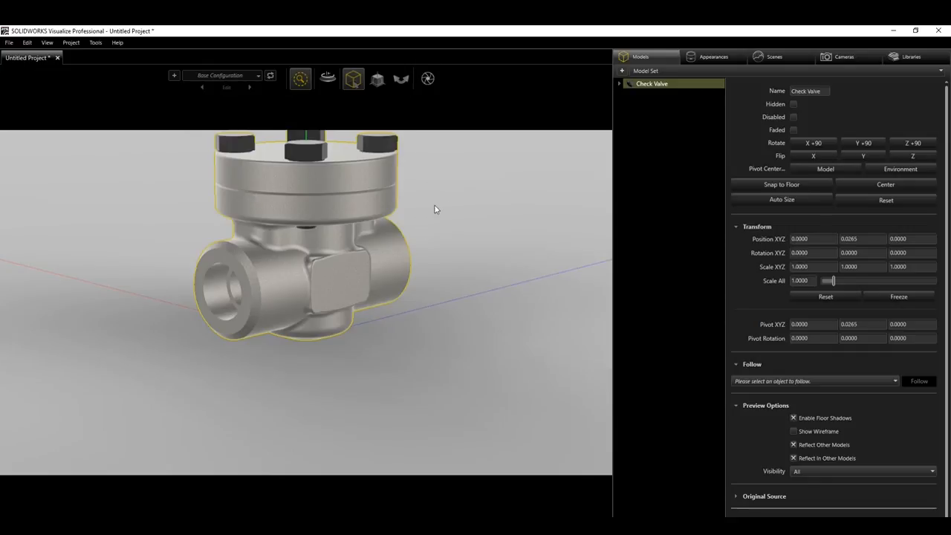
Frame the whole valve in a close, slightly elevated front view and render it with the fast renderer.
{"action": "key", "text": "alt"}
{"action": "left_click_drag", "start_coordinate": [435, 205], "coordinate": [365, 275]}
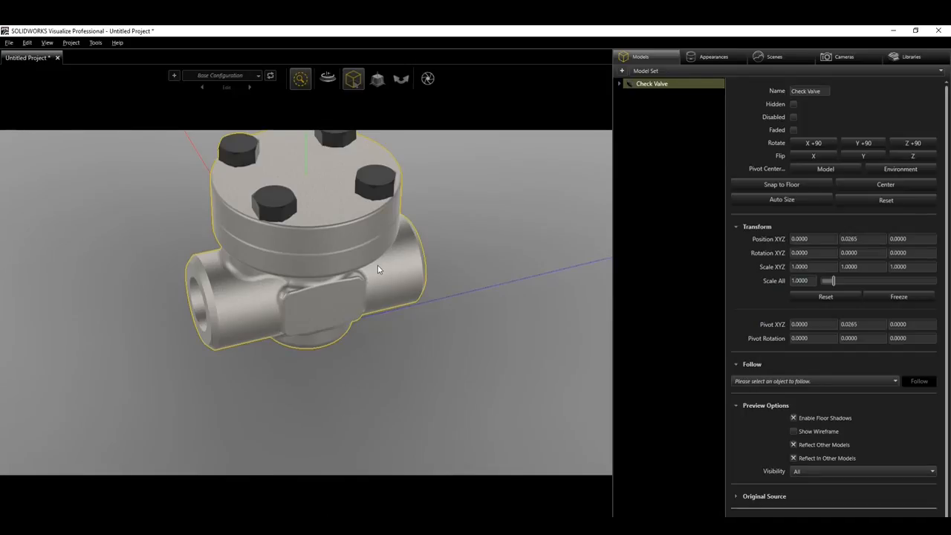
{"action": "right_click_drag", "start_coordinate": [377, 266], "coordinate": [381, 295]}
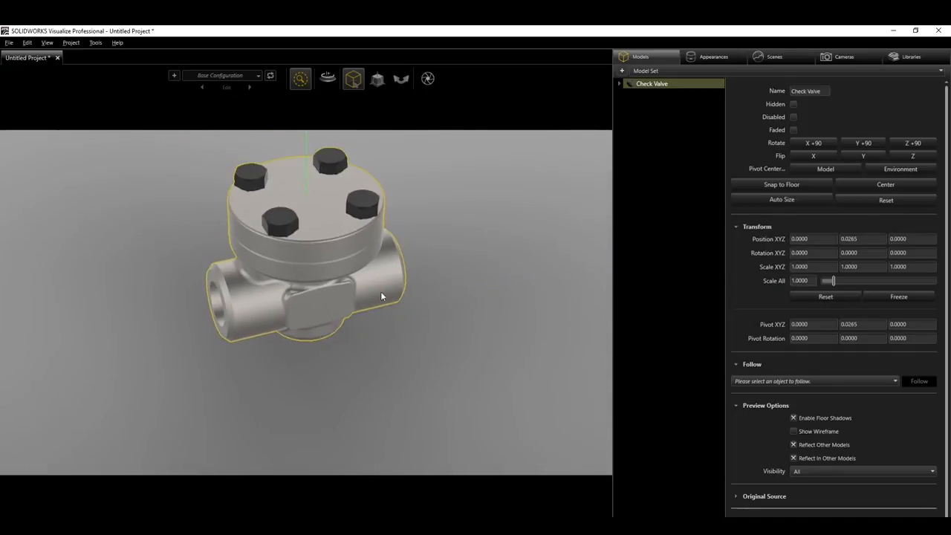
{"action": "middle_click_drag", "start_coordinate": [388, 287], "coordinate": [379, 317]}
{"action": "left_click_drag", "start_coordinate": [379, 266], "coordinate": [385, 307]}
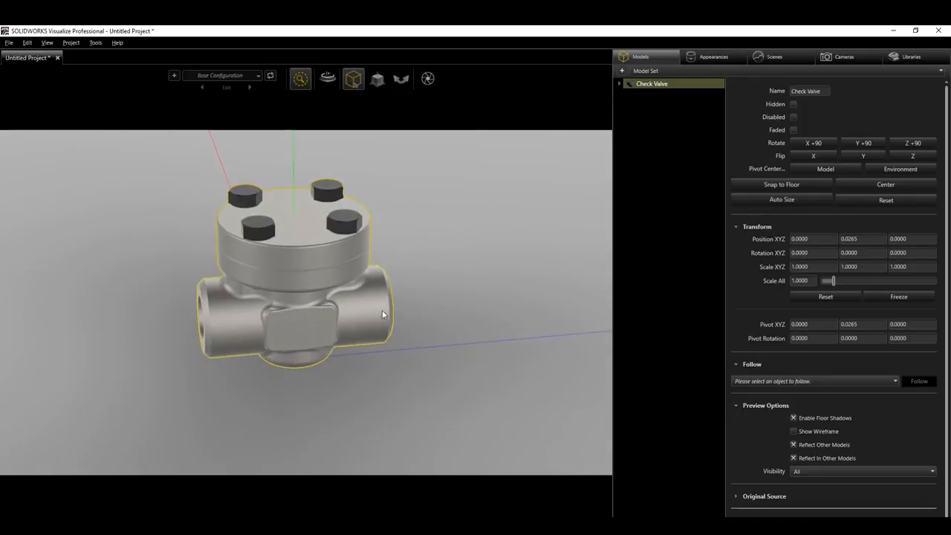
{"action": "scroll", "coordinate": [438, 340], "scroll_direction": "up", "scroll_amount": 5}
{"action": "left_click_drag", "start_coordinate": [446, 337], "coordinate": [481, 345]}
{"action": "scroll", "coordinate": [477, 339], "scroll_direction": "up", "scroll_amount": 1}
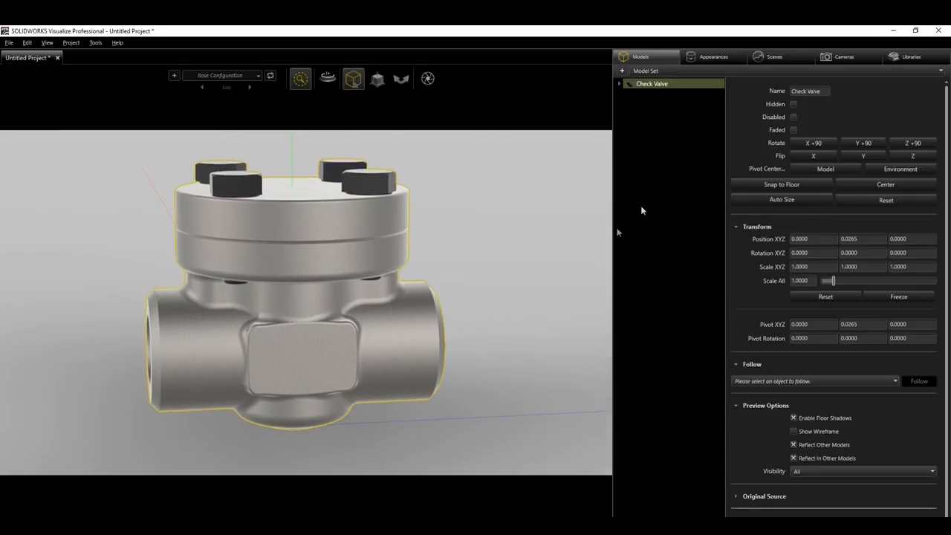
{"action": "mouse_move", "coordinate": [300, 79]}
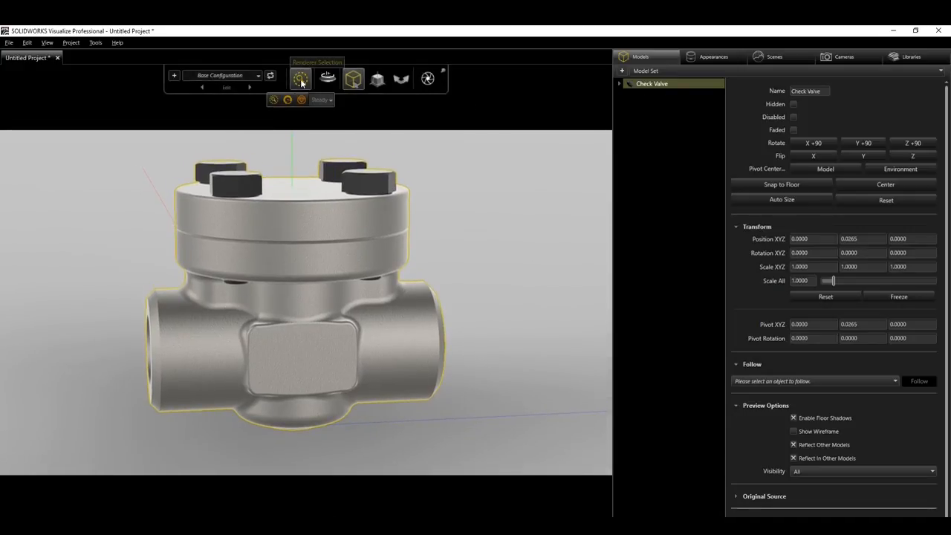
{"action": "left_click", "coordinate": [289, 101]}
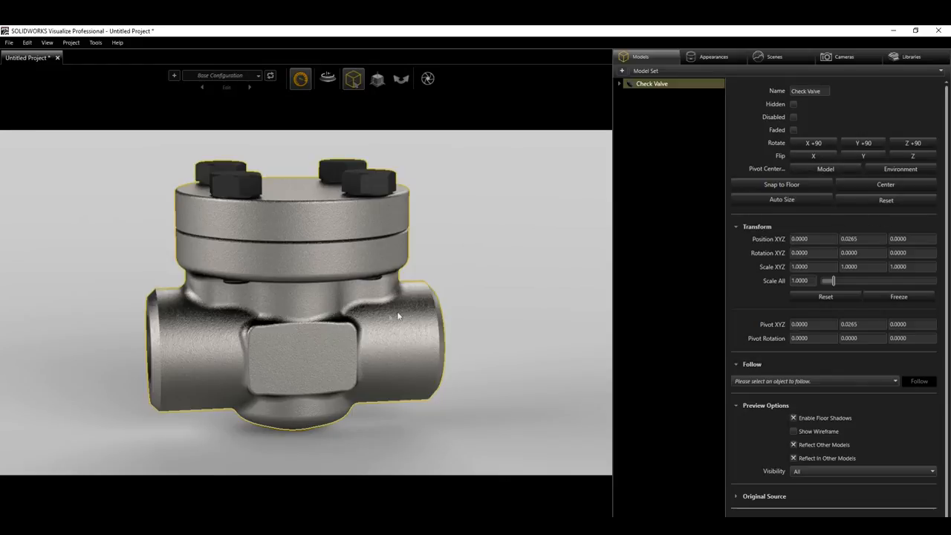
Inspect the project's appearances and the cast carbon steel settings and texture mapping for the valve's top cover.
{"action": "left_click", "coordinate": [714, 58]}
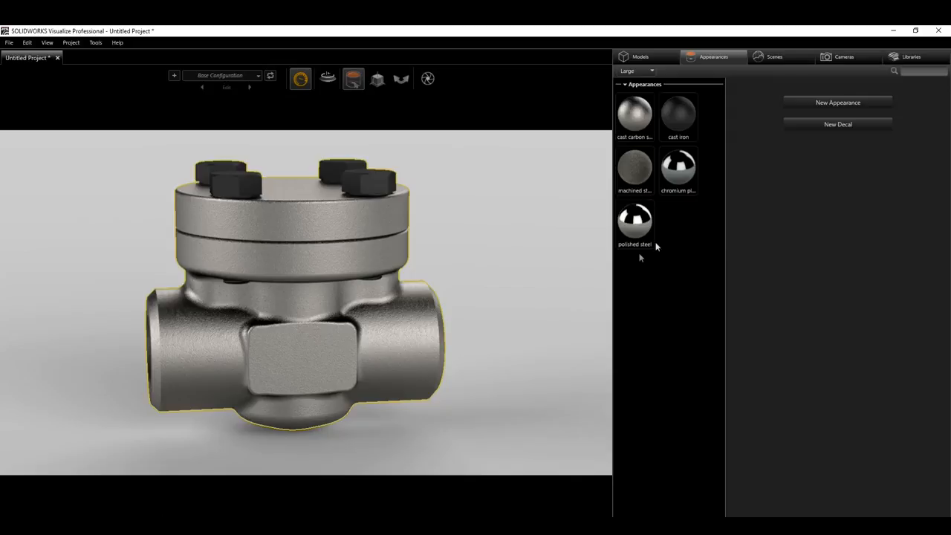
{"action": "left_click", "coordinate": [645, 121]}
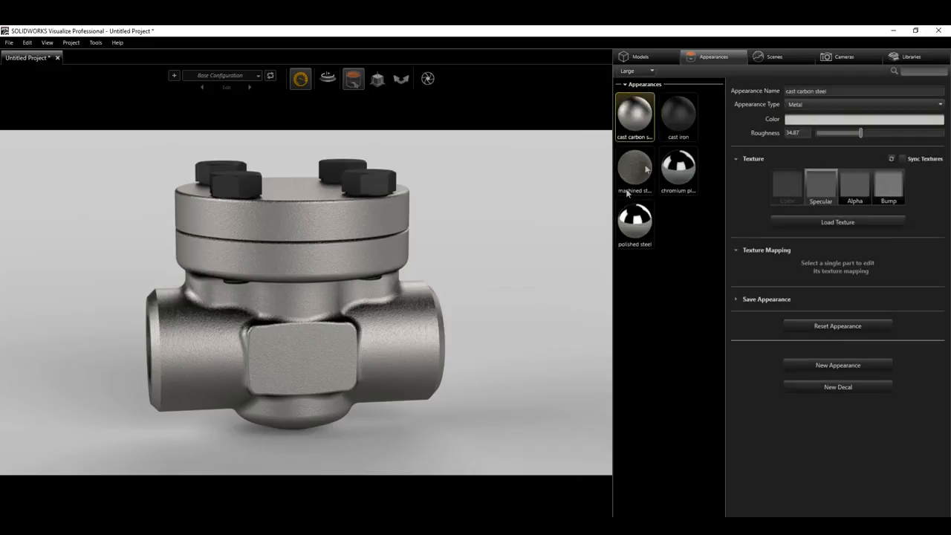
{"action": "left_click", "coordinate": [378, 218]}
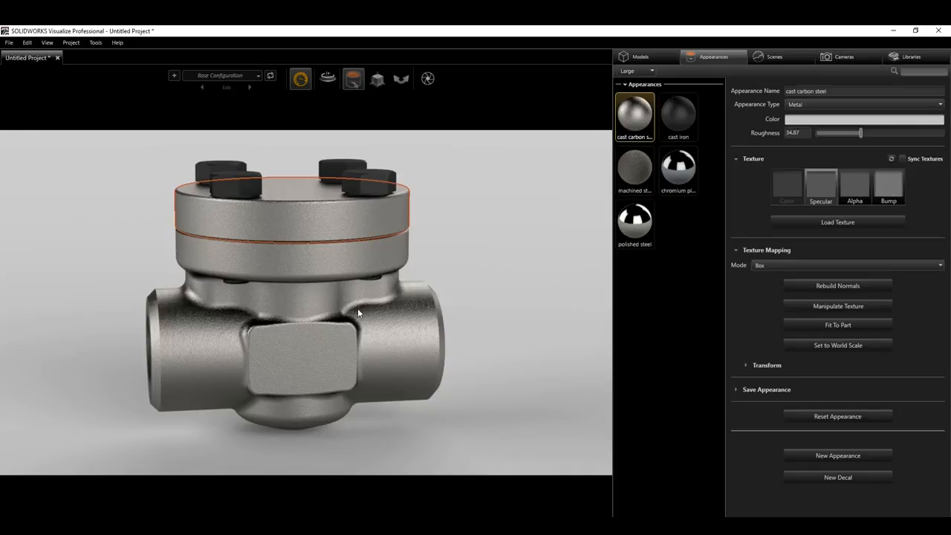
Create a new appearance of type Paint with a dark red color, hue 0, saturation 89 and value 48.
{"action": "left_click", "coordinate": [678, 244]}
{"action": "right_click", "coordinate": [678, 220]}
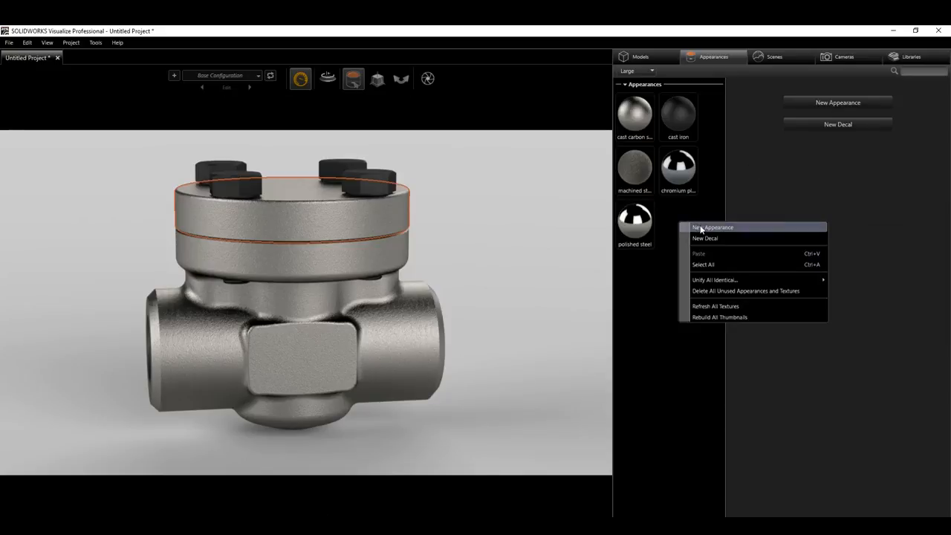
{"action": "left_click", "coordinate": [704, 227]}
{"action": "left_click", "coordinate": [827, 108]}
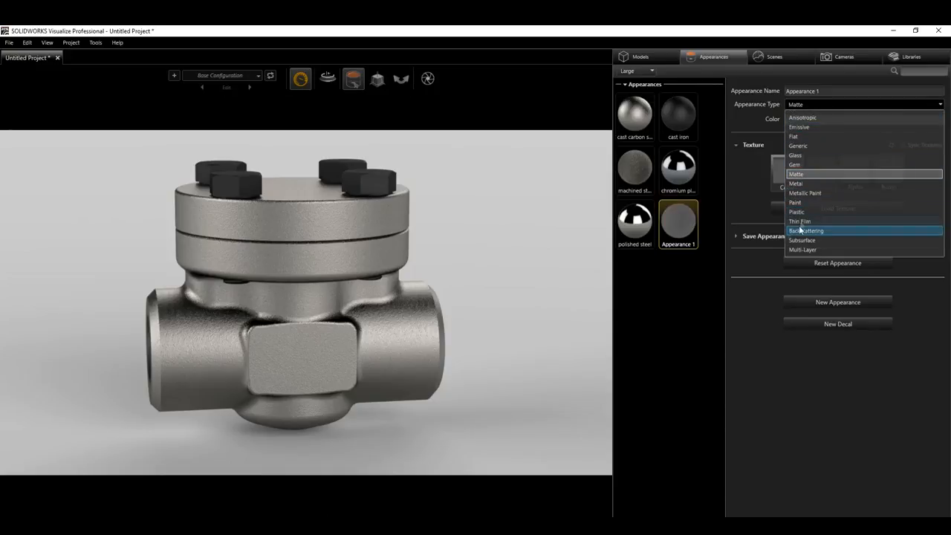
{"action": "left_click", "coordinate": [800, 203]}
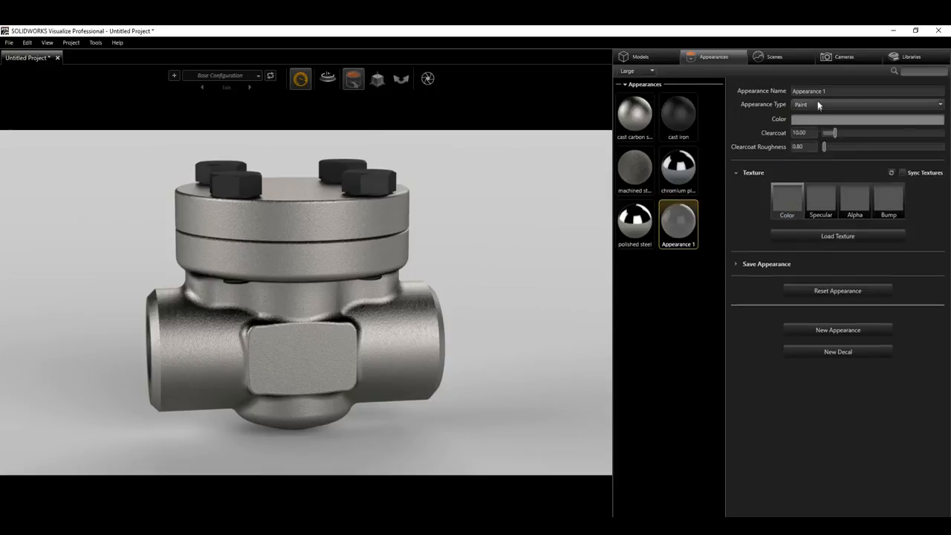
{"action": "left_click", "coordinate": [808, 121]}
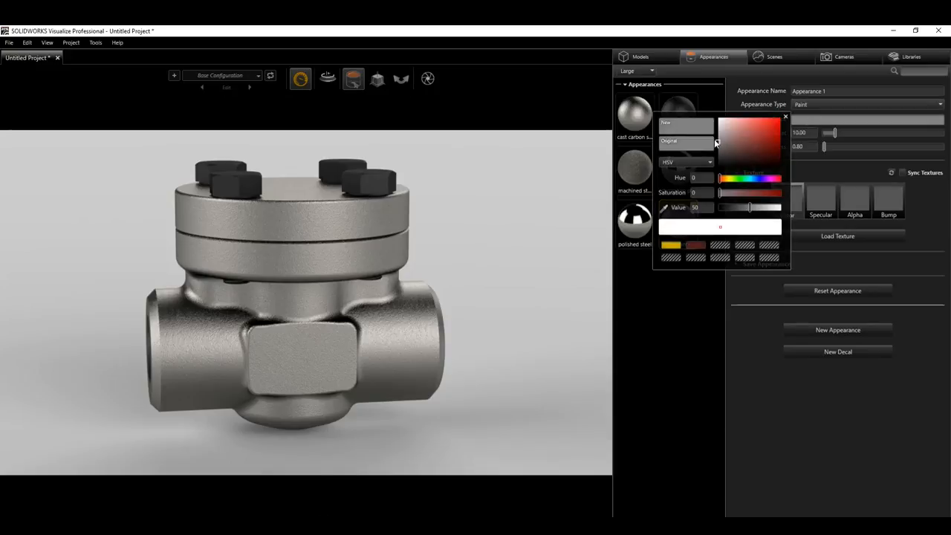
{"action": "left_click_drag", "start_coordinate": [719, 143], "coordinate": [743, 130]}
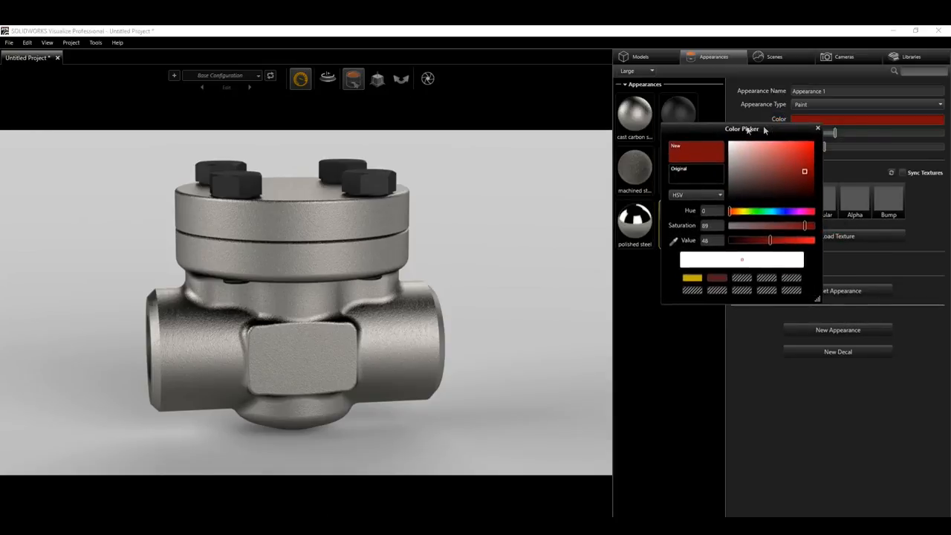
{"action": "left_click", "coordinate": [818, 129]}
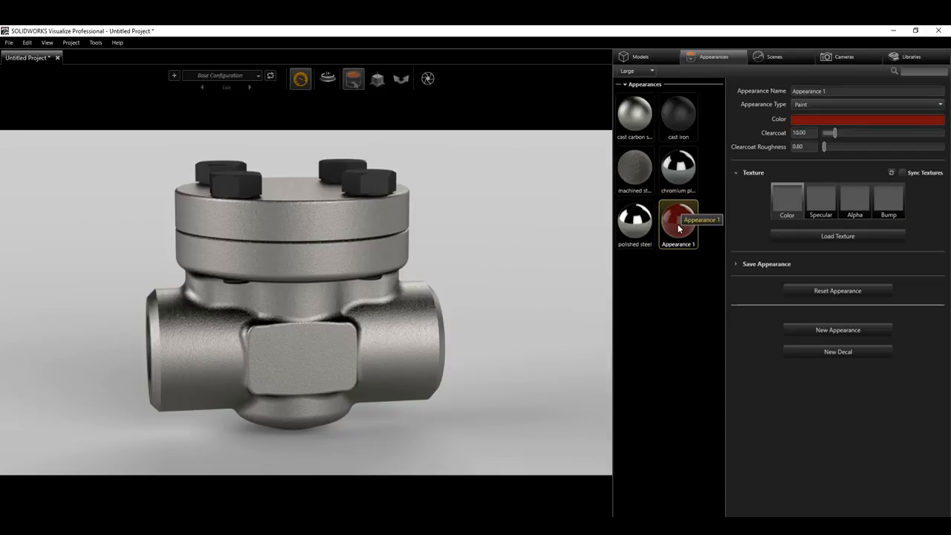
Try the red paint appearance on the valve's top cover, and put cast carbon steel back on it.
{"action": "left_click_drag", "start_coordinate": [677, 224], "coordinate": [324, 214]}
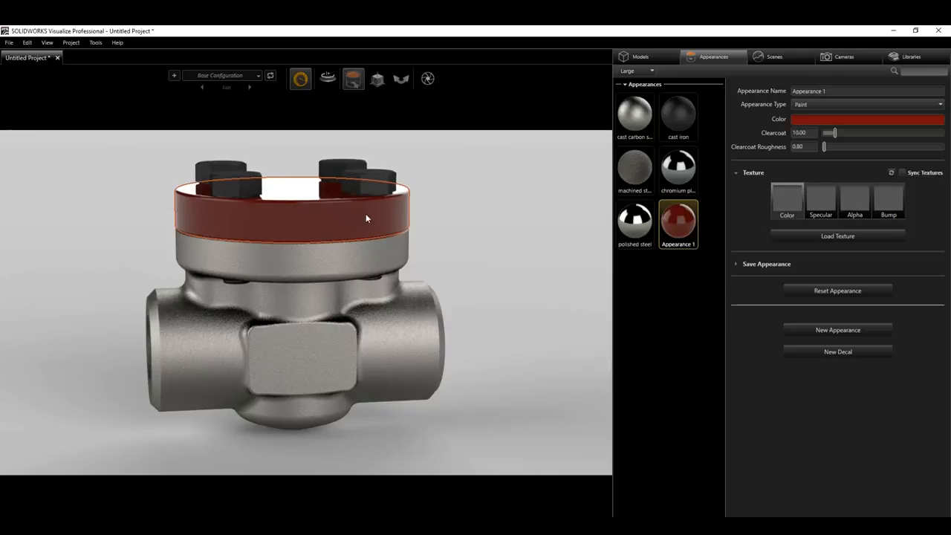
{"action": "left_click", "coordinate": [643, 122]}
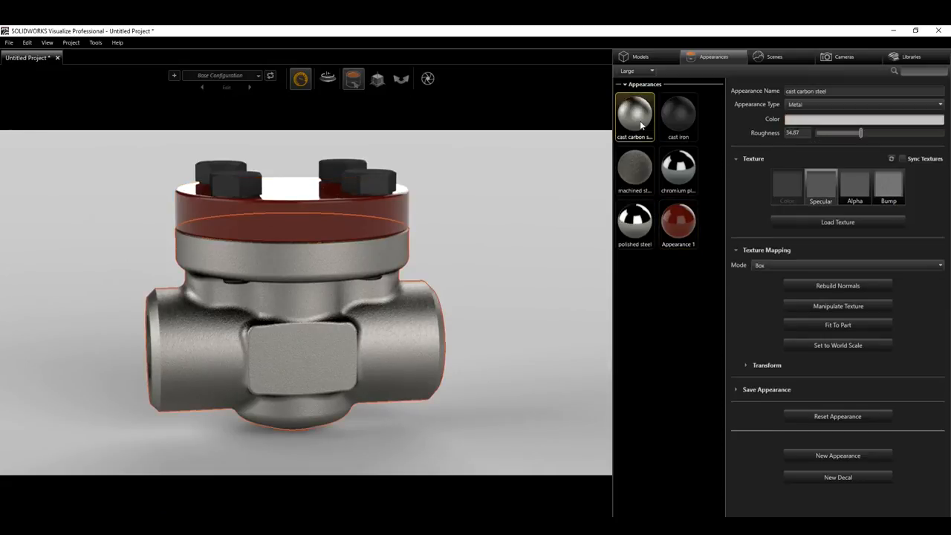
{"action": "left_click_drag", "start_coordinate": [644, 128], "coordinate": [358, 220]}
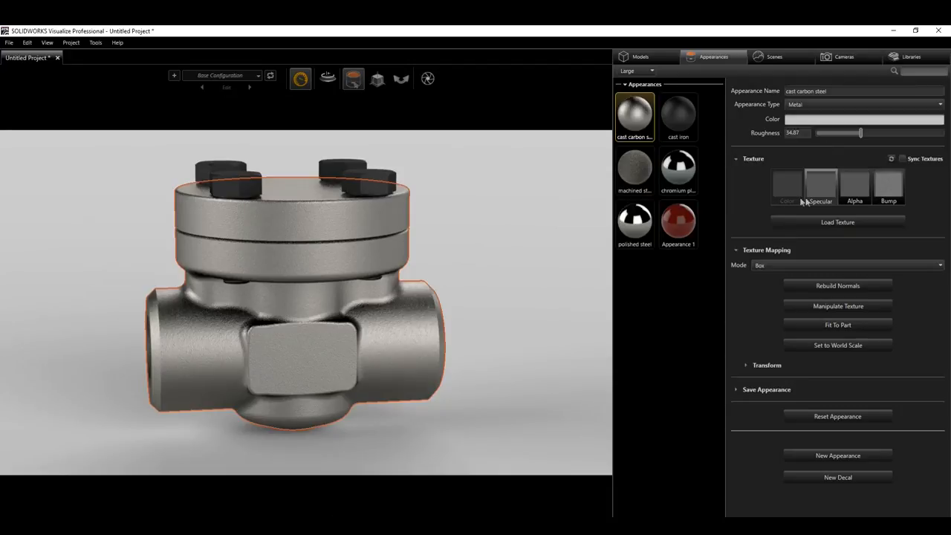
Turn the bump texture of the top cover's cast carbon steel appearance off and back on to compare the surface.
{"action": "left_click", "coordinate": [306, 227]}
{"action": "left_click", "coordinate": [888, 185]}
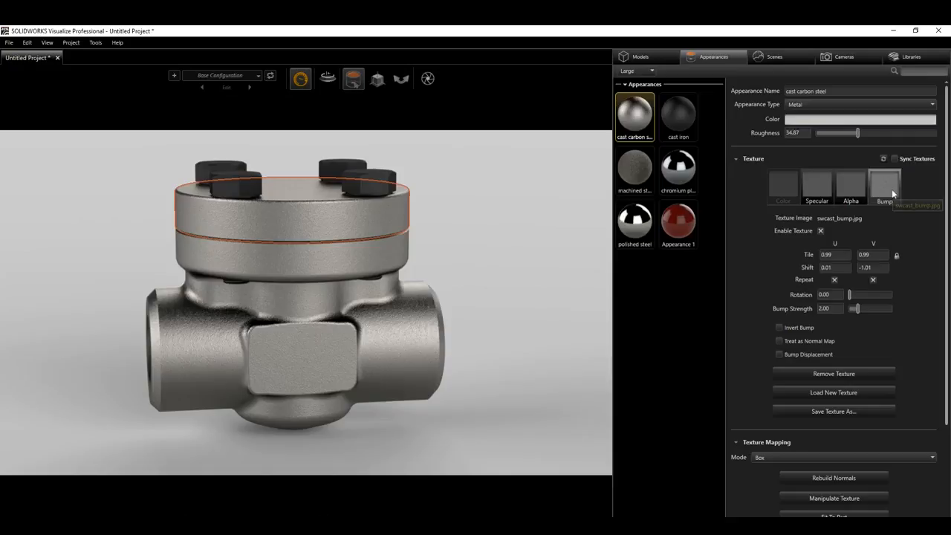
{"action": "left_click", "coordinate": [821, 231]}
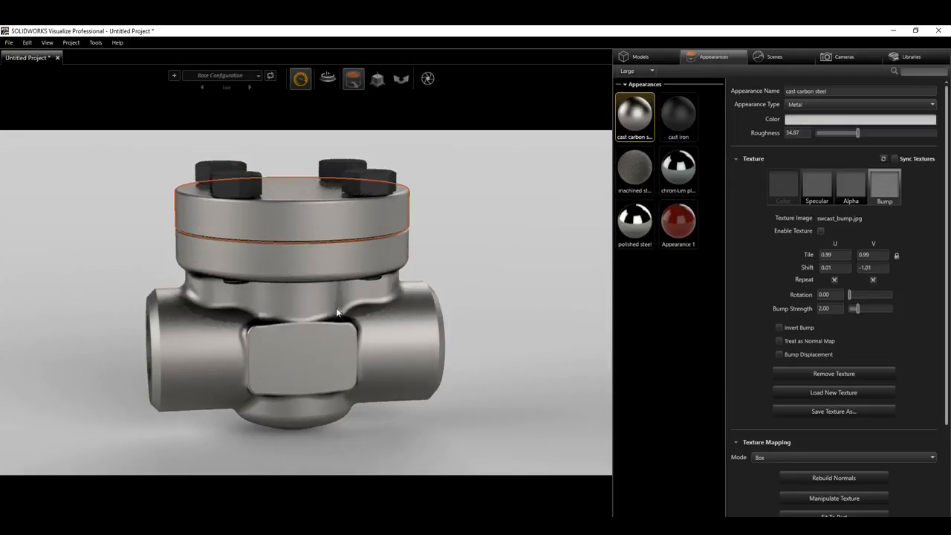
{"action": "left_click", "coordinate": [820, 231]}
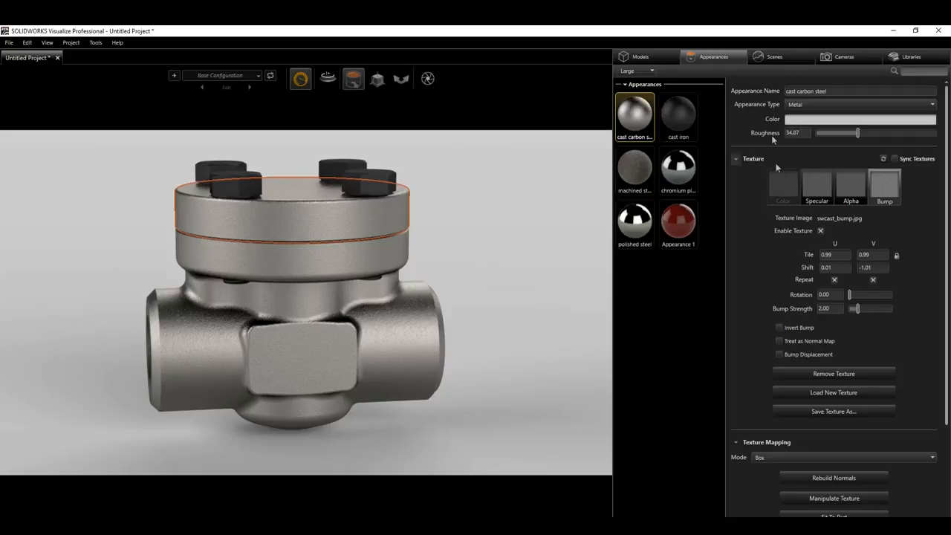
Review the project's scene environment and compare the local and cloud appearance libraries.
{"action": "left_click", "coordinate": [781, 57]}
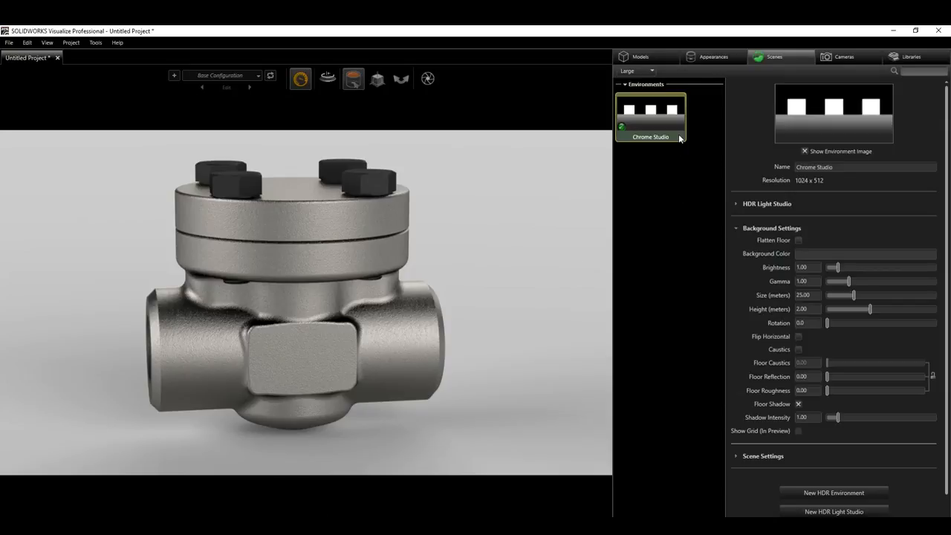
{"action": "left_click", "coordinate": [918, 59]}
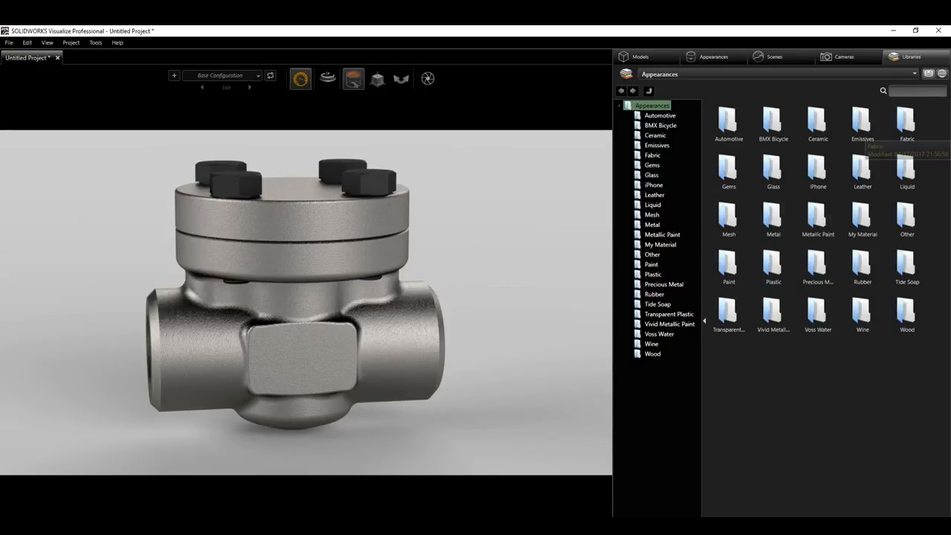
{"action": "left_click", "coordinate": [944, 75]}
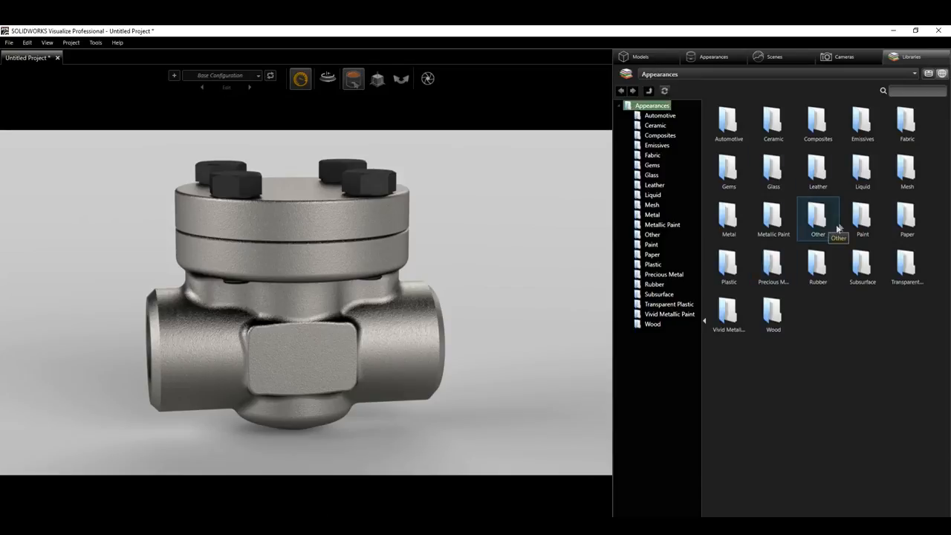
{"action": "left_click", "coordinate": [927, 74]}
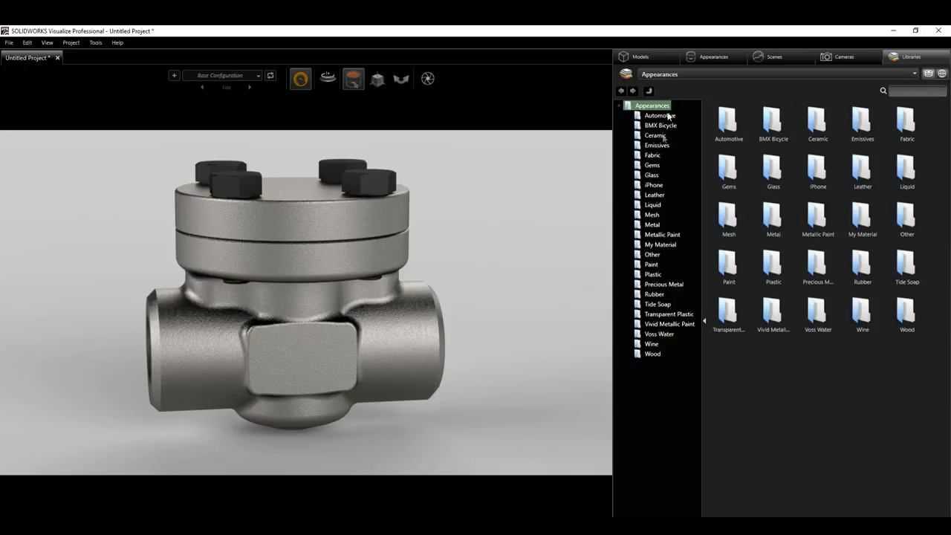
Switch the local library to Environments and apply the White Panel Ts Studio environment to the scene.
{"action": "left_click", "coordinate": [709, 74]}
{"action": "left_click", "coordinate": [684, 76]}
{"action": "left_click", "coordinate": [684, 76]}
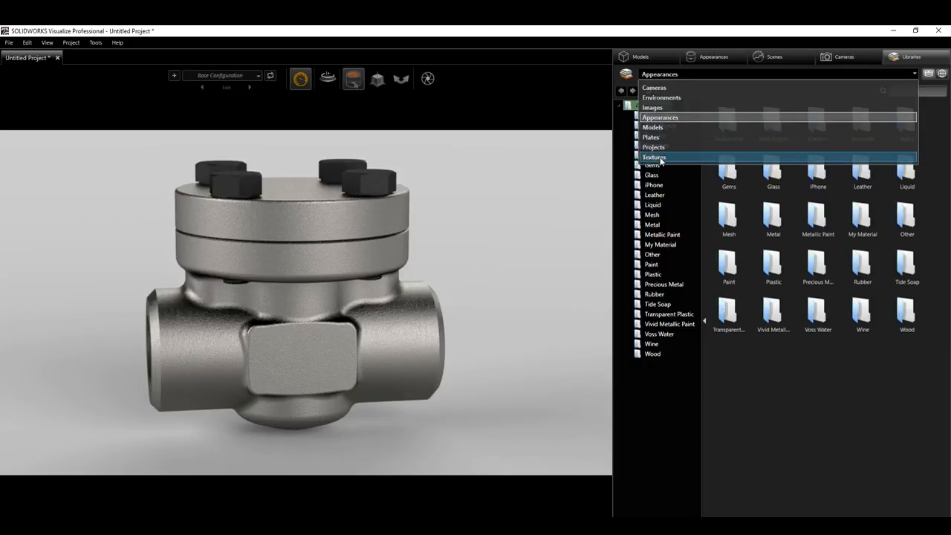
{"action": "left_click", "coordinate": [668, 99]}
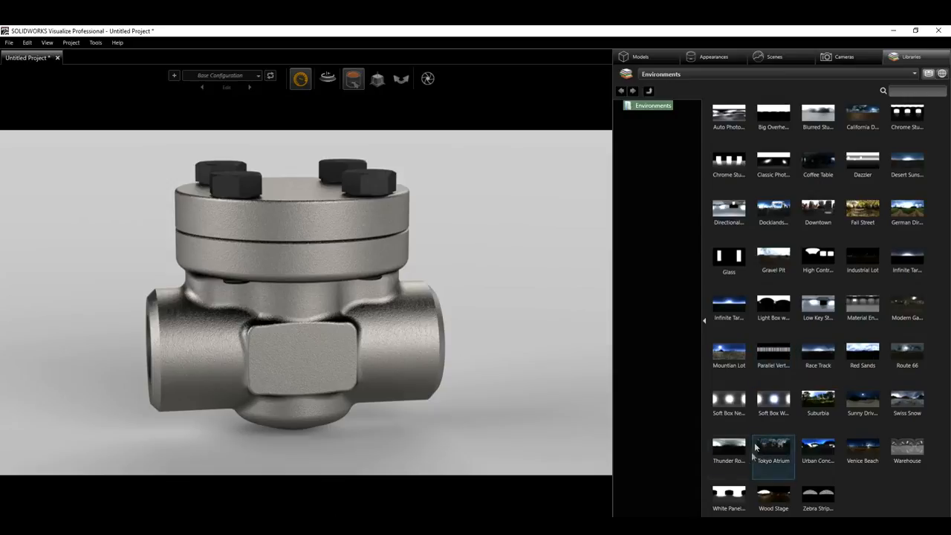
{"action": "left_click_drag", "start_coordinate": [735, 497], "coordinate": [453, 260]}
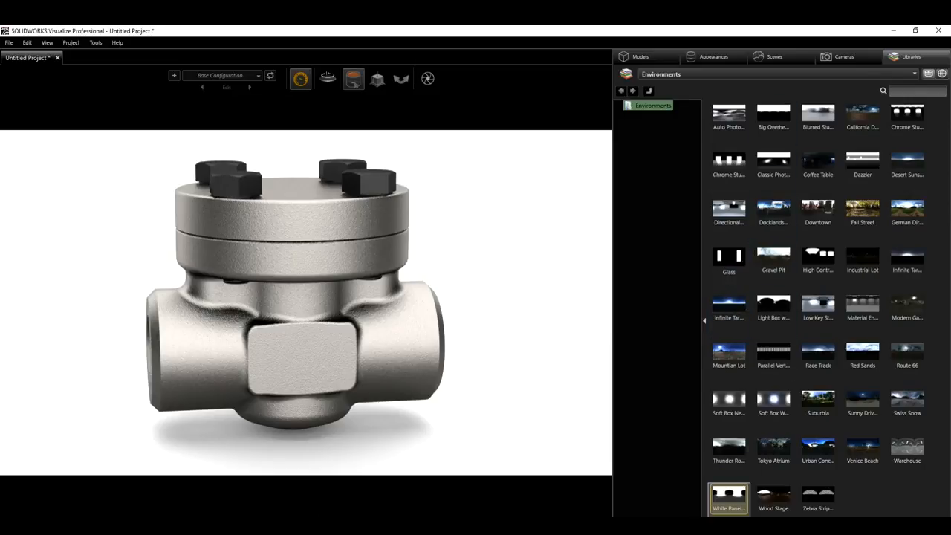
Hide the White Panel Ts Studio environment image and choose a dark grey background color with saturation 0 and value 22.
{"action": "left_click", "coordinate": [784, 56]}
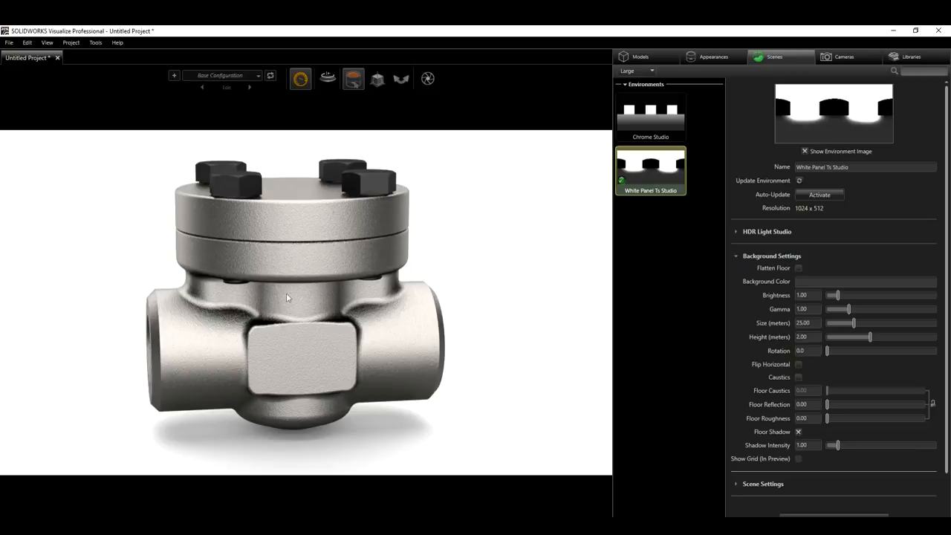
{"action": "left_click", "coordinate": [805, 151]}
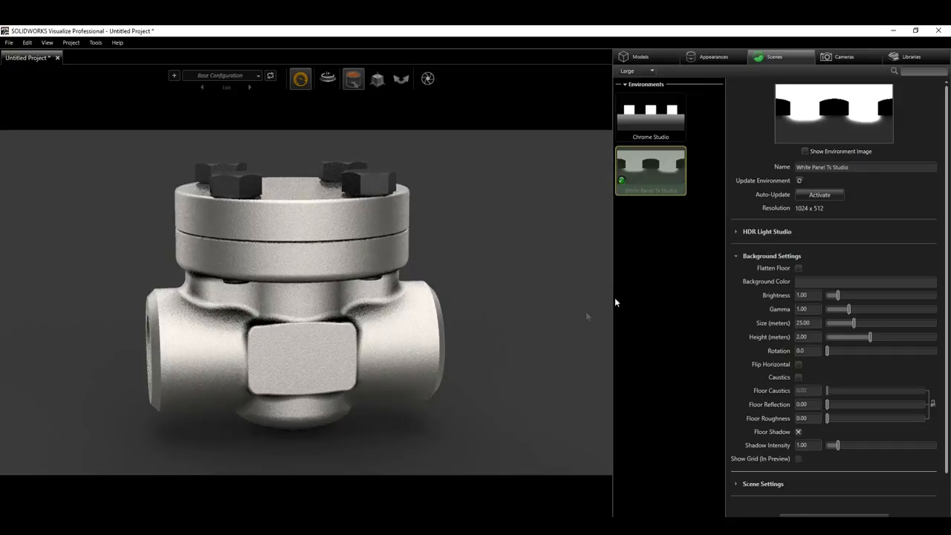
{"action": "left_click", "coordinate": [802, 281]}
{"action": "mouse_move", "coordinate": [726, 317]}
{"action": "left_mouse_down"}
{"action": "mouse_move", "coordinate": [769, 311]}
{"action": "mouse_move", "coordinate": [760, 293]}
{"action": "mouse_move", "coordinate": [748, 314]}
{"action": "mouse_move", "coordinate": [728, 312]}
{"action": "mouse_move", "coordinate": [718, 284]}
{"action": "mouse_move", "coordinate": [711, 324]}
{"action": "left_mouse_up"}
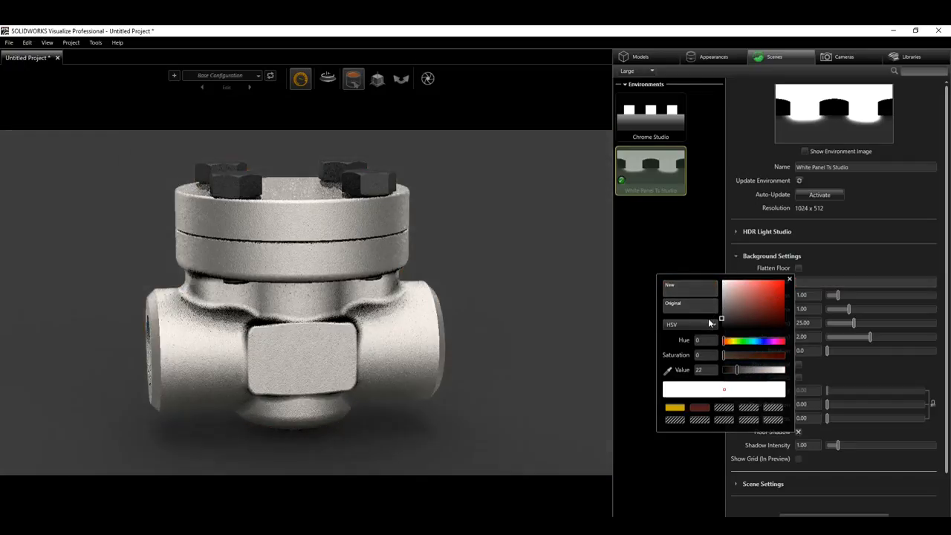
{"action": "left_click", "coordinate": [789, 282]}
Add the Studio Light Grey Ramp image from the Plates Studios folder as a new backplate.
{"action": "right_click", "coordinate": [669, 248]}
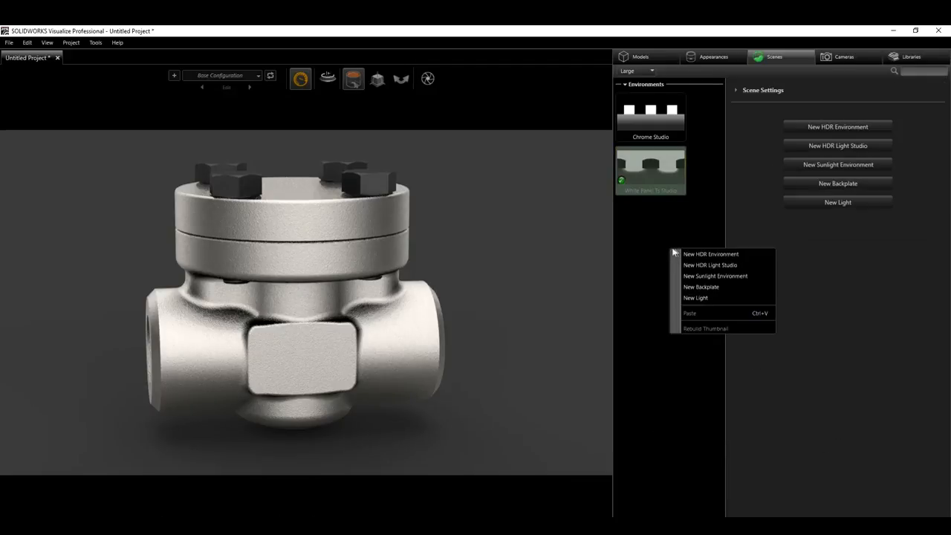
{"action": "left_click", "coordinate": [699, 288]}
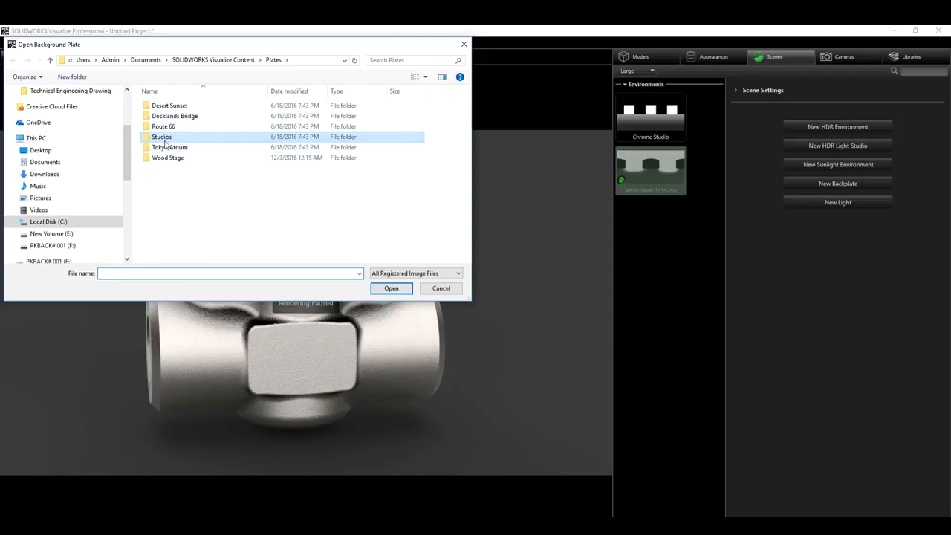
{"action": "double_click", "coordinate": [163, 138]}
{"action": "left_click", "coordinate": [276, 108]}
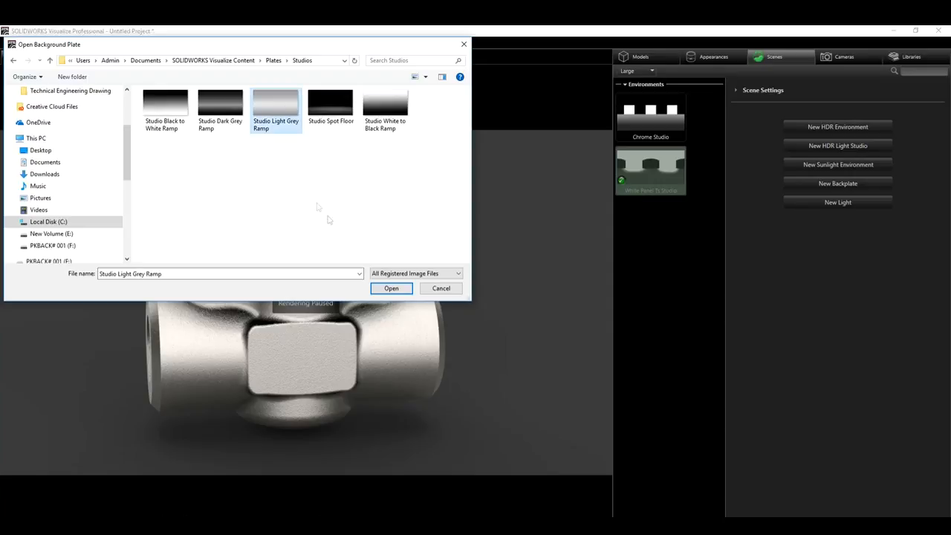
{"action": "left_click", "coordinate": [391, 288]}
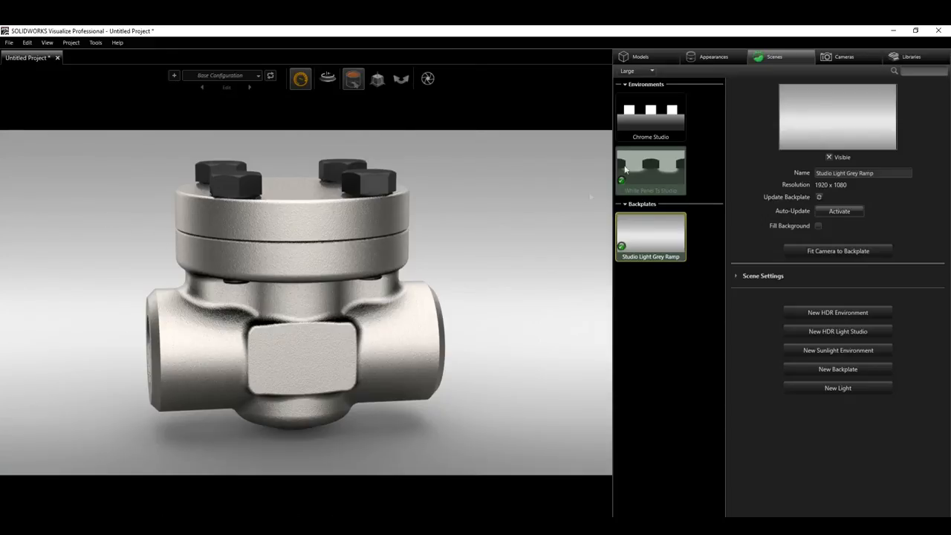
Set the floor reflection of the White Panel Ts Studio environment to 0.1.
{"action": "left_click", "coordinate": [654, 192]}
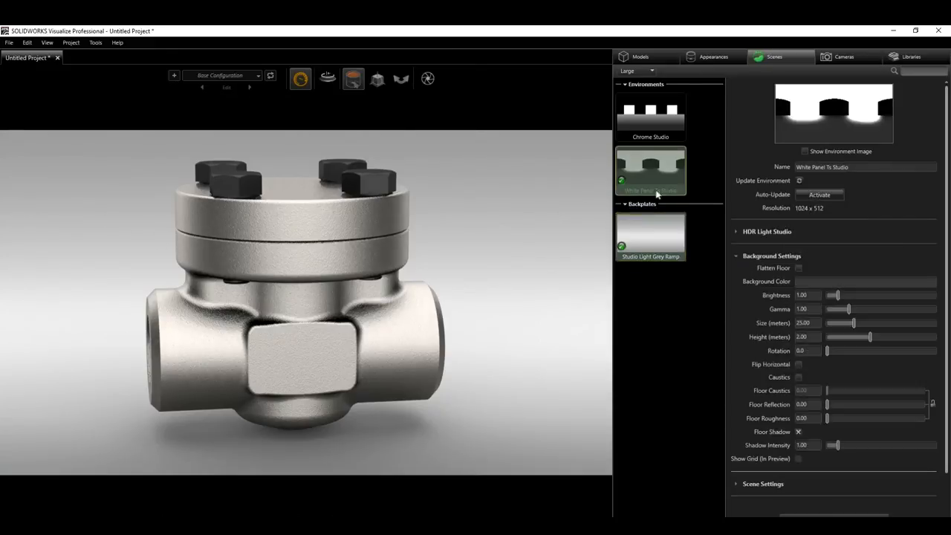
{"action": "left_click", "coordinate": [801, 404]}
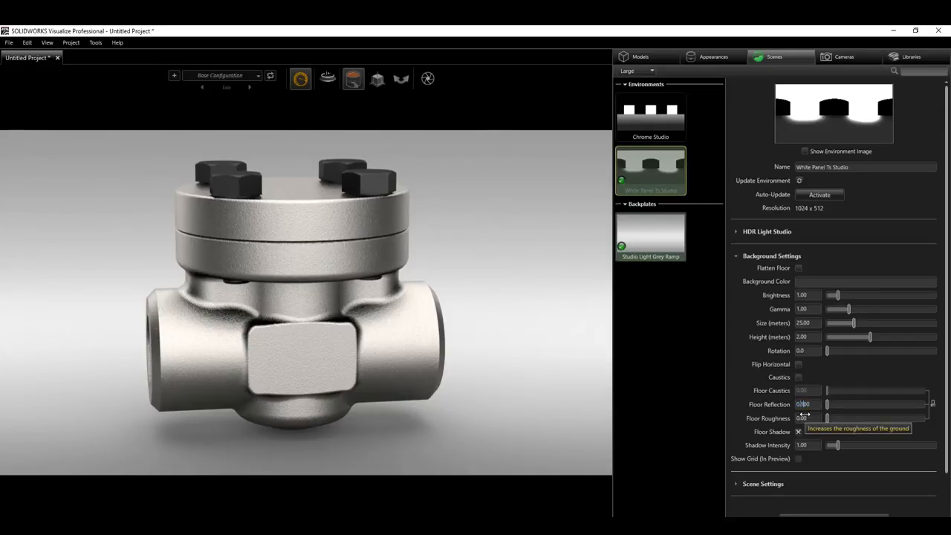
{"action": "type", "text": "0.1"}
{"action": "key", "text": "Return"}
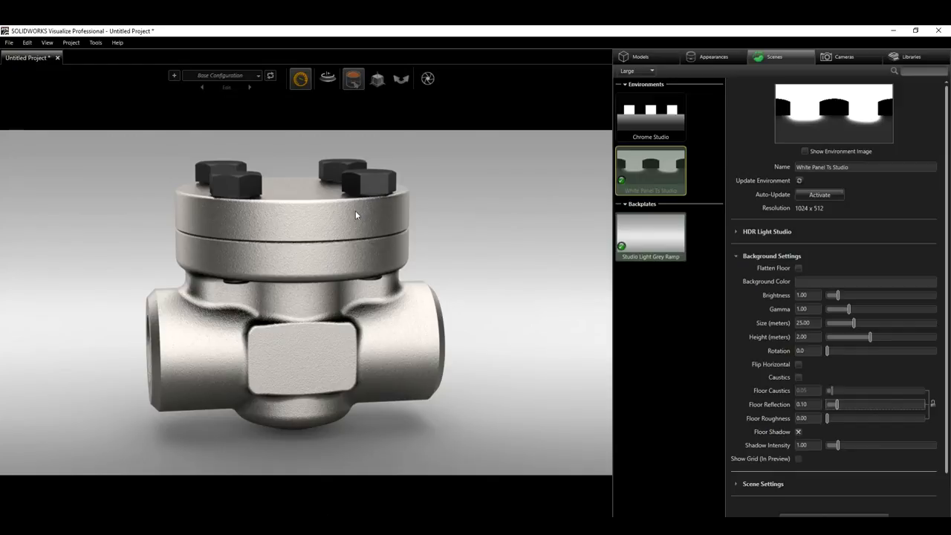
Show the Default Camera settings and orbit to a slightly higher, closer valve view, about longitude 96.5, latitude 15.15 and distance 0.41.
{"action": "left_click", "coordinate": [851, 58]}
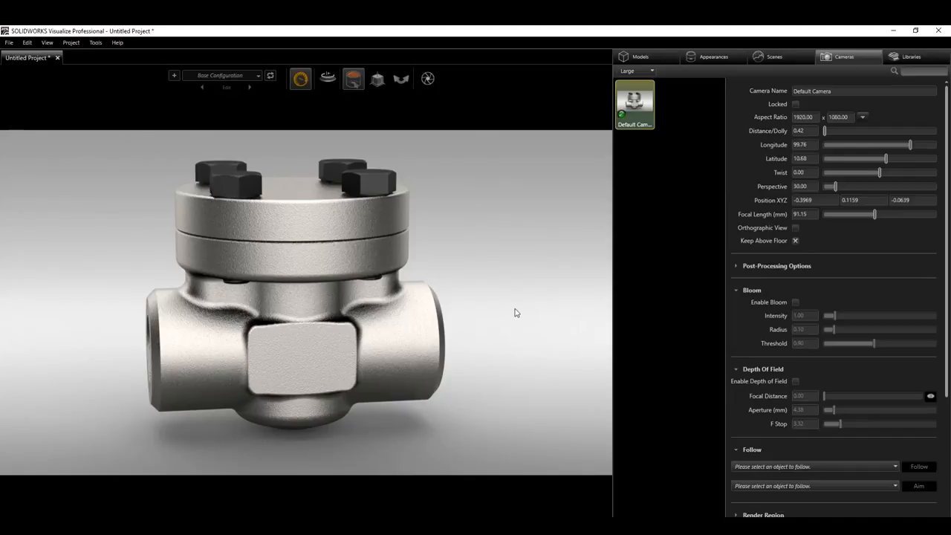
{"action": "mouse_move", "coordinate": [513, 314]}
{"action": "left_mouse_down"}
{"action": "mouse_move", "coordinate": [452, 346]}
{"action": "mouse_move", "coordinate": [354, 325]}
{"action": "mouse_move", "coordinate": [467, 329]}
{"action": "mouse_move", "coordinate": [504, 307]}
{"action": "mouse_move", "coordinate": [492, 327]}
{"action": "mouse_move", "coordinate": [430, 343]}
{"action": "mouse_move", "coordinate": [522, 326]}
{"action": "mouse_move", "coordinate": [524, 304]}
{"action": "mouse_move", "coordinate": [488, 334]}
{"action": "mouse_move", "coordinate": [436, 343]}
{"action": "mouse_move", "coordinate": [483, 340]}
{"action": "mouse_move", "coordinate": [502, 314]}
{"action": "mouse_move", "coordinate": [500, 321]}
{"action": "left_mouse_up"}
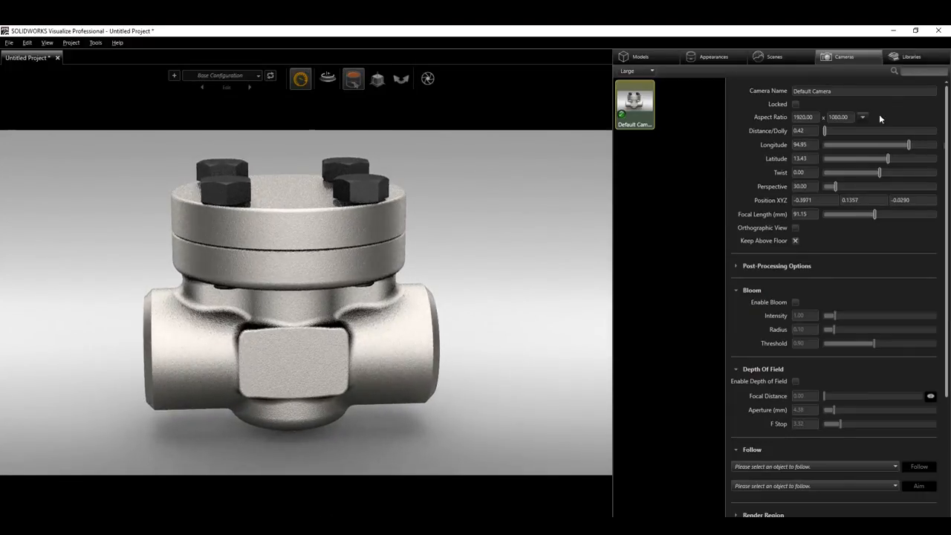
{"action": "mouse_move", "coordinate": [479, 323]}
{"action": "left_mouse_down"}
{"action": "mouse_move", "coordinate": [459, 341]}
{"action": "mouse_move", "coordinate": [484, 329]}
{"action": "left_mouse_up"}
{"action": "mouse_move", "coordinate": [484, 331]}
{"action": "right_mouse_down"}
{"action": "mouse_move", "coordinate": [478, 359]}
{"action": "mouse_move", "coordinate": [489, 329]}
{"action": "right_mouse_up"}
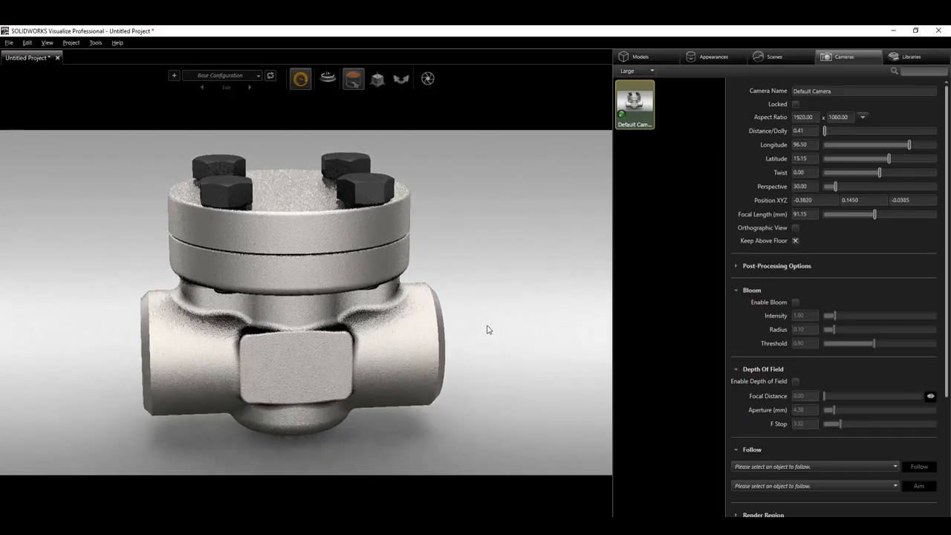
Lower the Default Camera to a near-frontal valve view, about longitude 93.58 and latitude 7.07, and centre the valve in the frame.
{"action": "left_click_drag", "start_coordinate": [488, 332], "coordinate": [479, 310]}
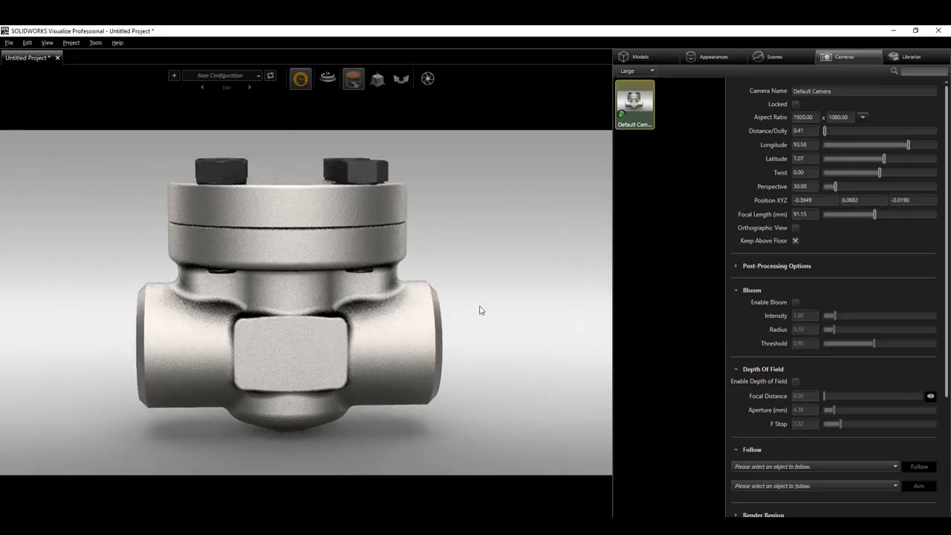
{"action": "middle_click_drag", "start_coordinate": [483, 302], "coordinate": [486, 303]}
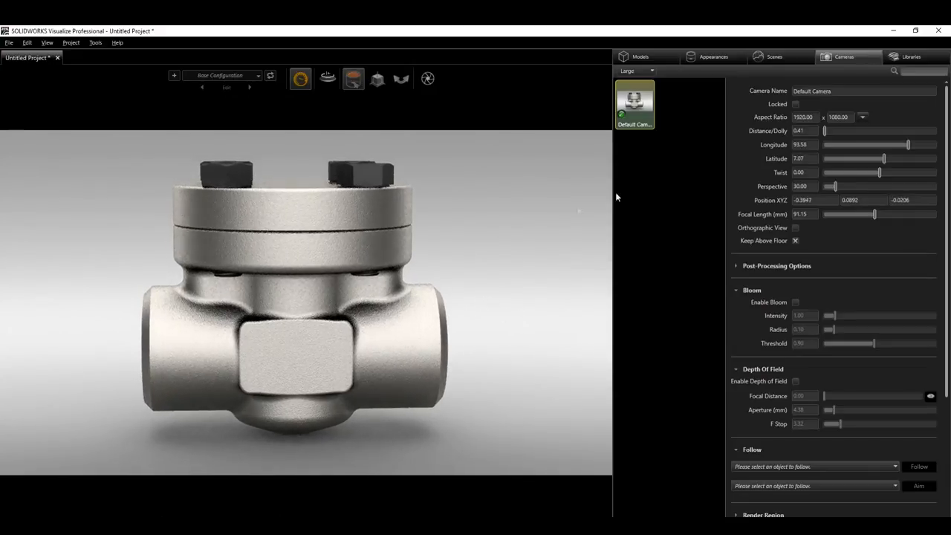
Duplicate the Default Camera by copying it and pasting the copy into the camera list.
{"action": "right_click", "coordinate": [635, 107]}
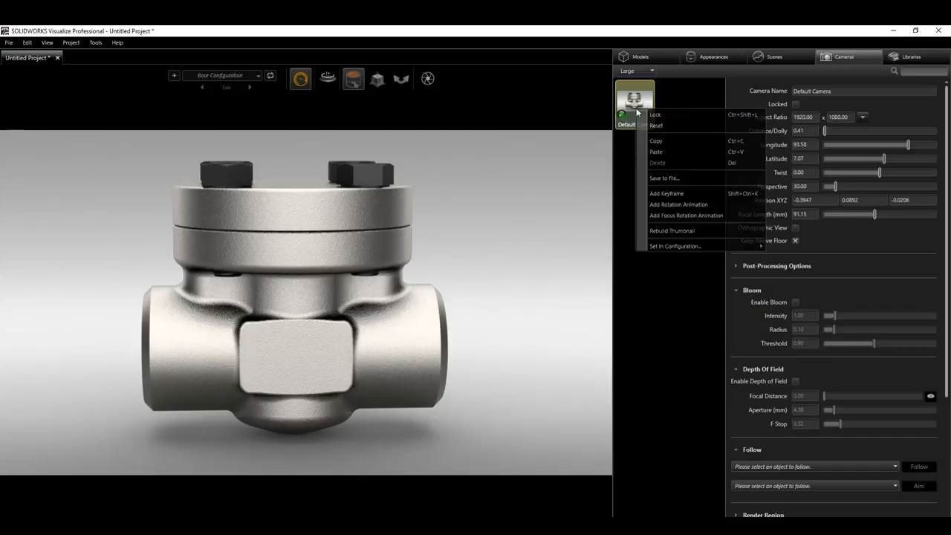
{"action": "left_click", "coordinate": [678, 101]}
{"action": "right_click", "coordinate": [679, 97]}
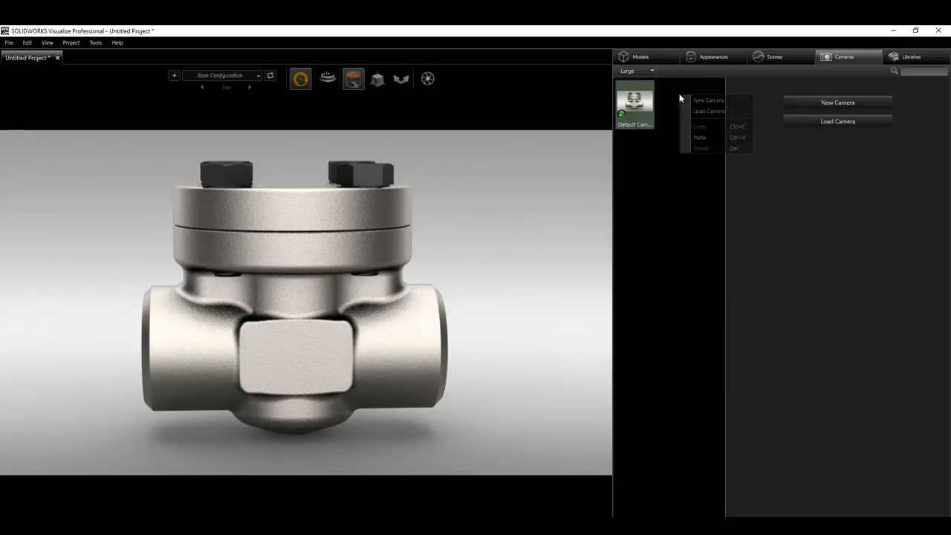
{"action": "left_click", "coordinate": [706, 139]}
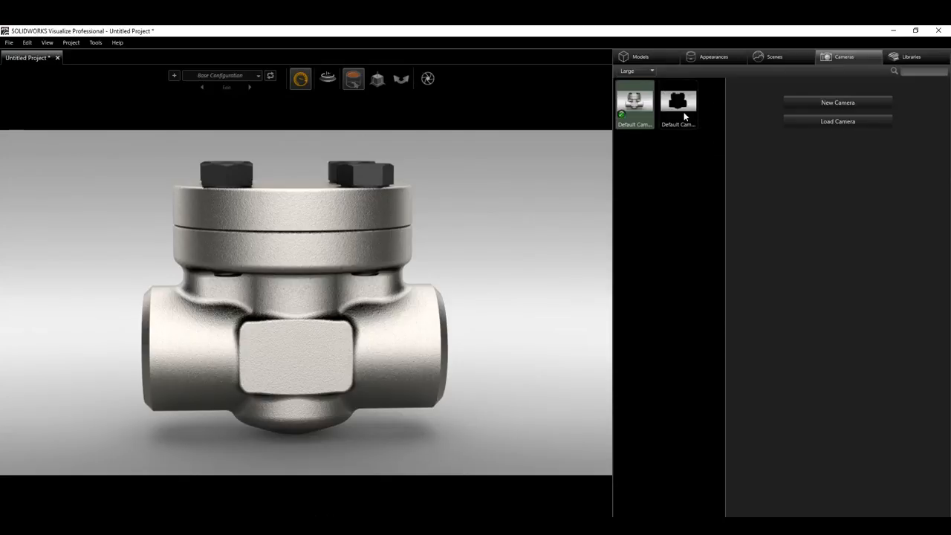
Activate the copied camera and orbit it to a raised three-quarter valve view, about longitude 54.9 and latitude 36.64, with the valve centred.
{"action": "left_click", "coordinate": [685, 117]}
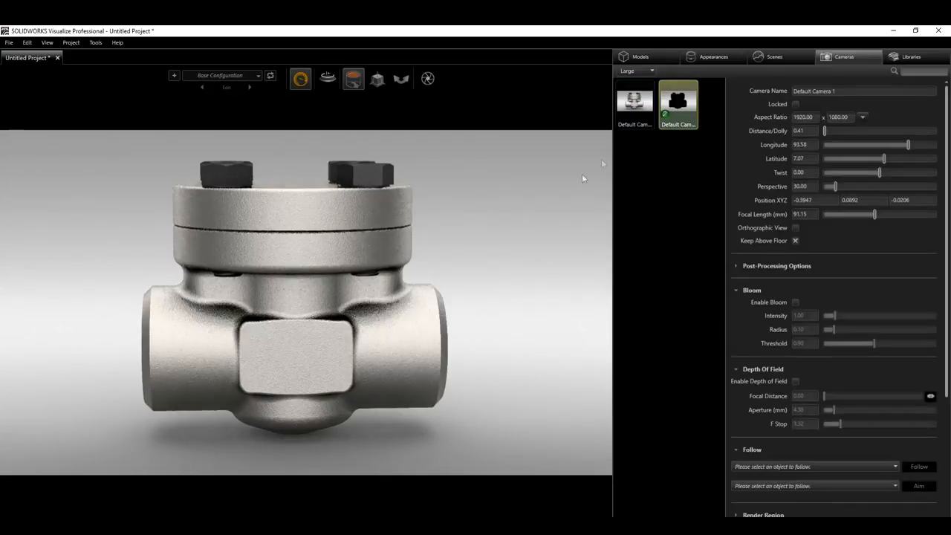
{"action": "left_click_drag", "start_coordinate": [463, 276], "coordinate": [353, 351]}
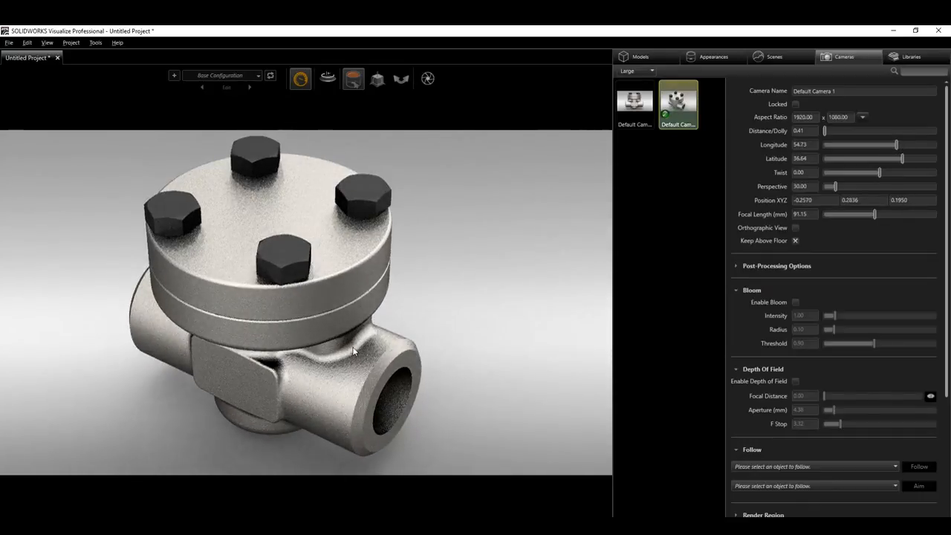
{"action": "middle_click_drag", "start_coordinate": [449, 290], "coordinate": [472, 290]}
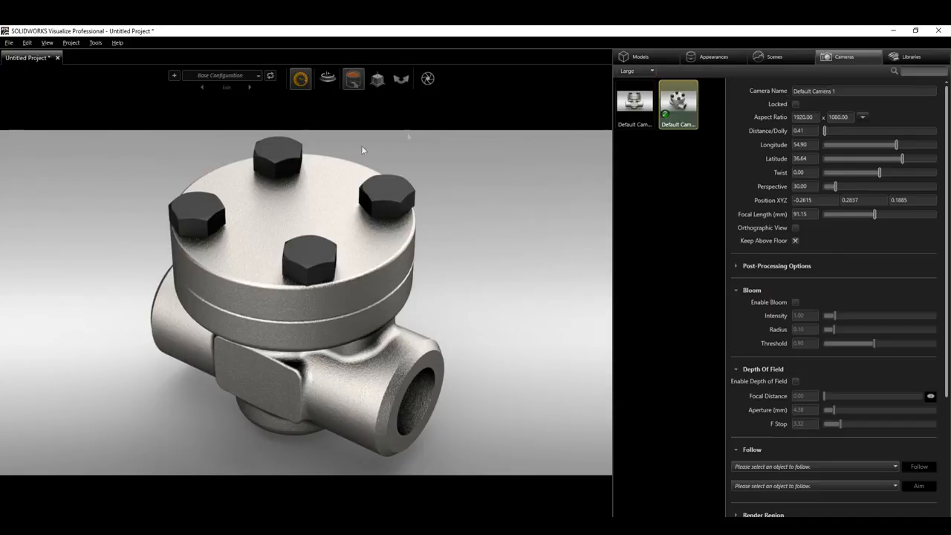
Reactivate the Default Camera and name the render output file Check Valve in the Output Tools.
{"action": "left_click", "coordinate": [428, 79]}
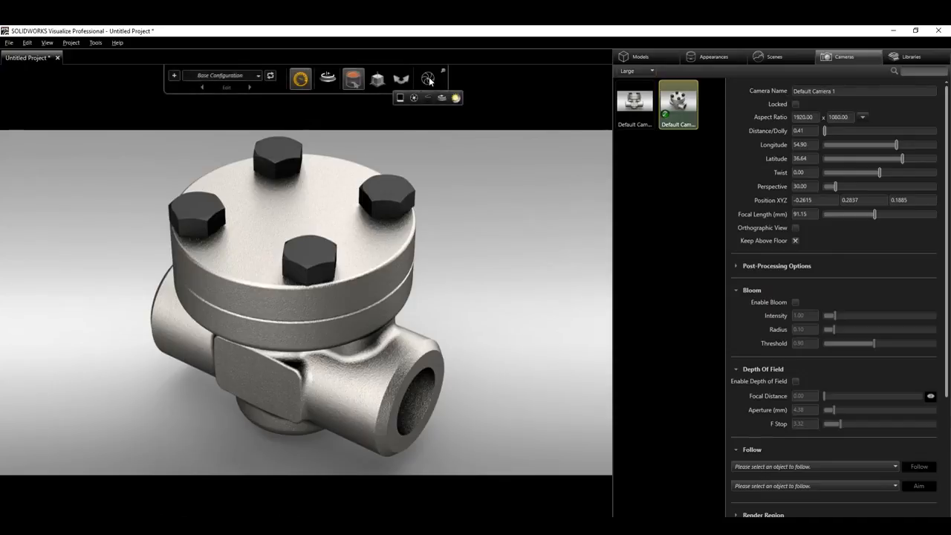
{"action": "double_click", "coordinate": [634, 100]}
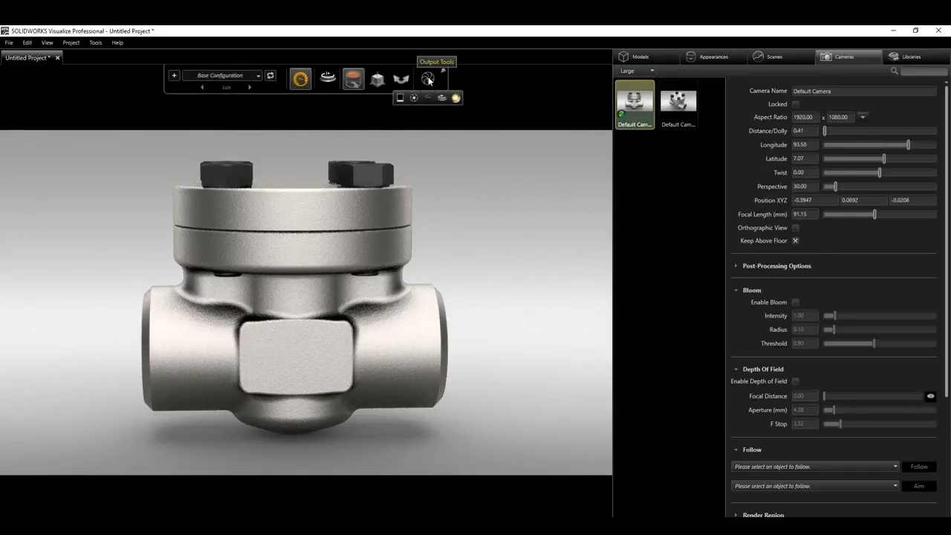
{"action": "left_click", "coordinate": [429, 79]}
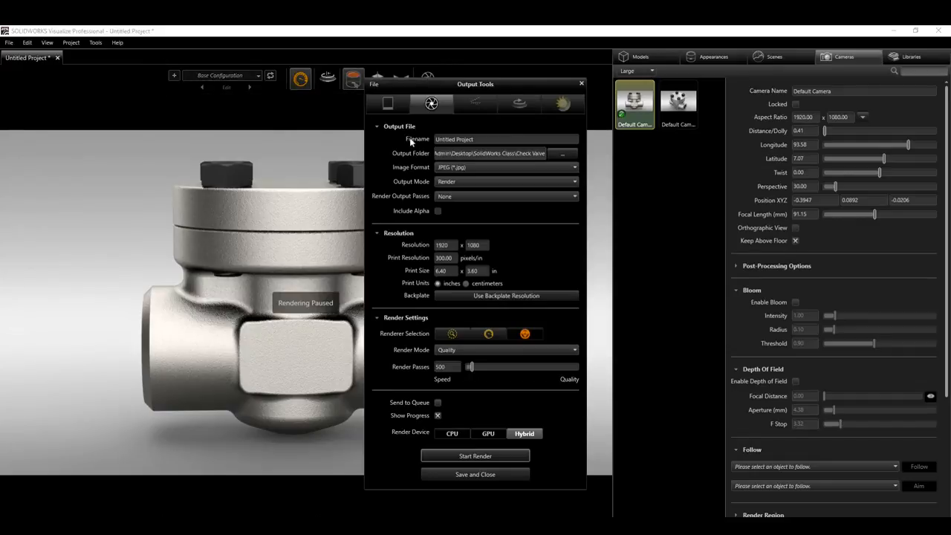
{"action": "double_click", "coordinate": [489, 140]}
{"action": "type", "text": "Check "}
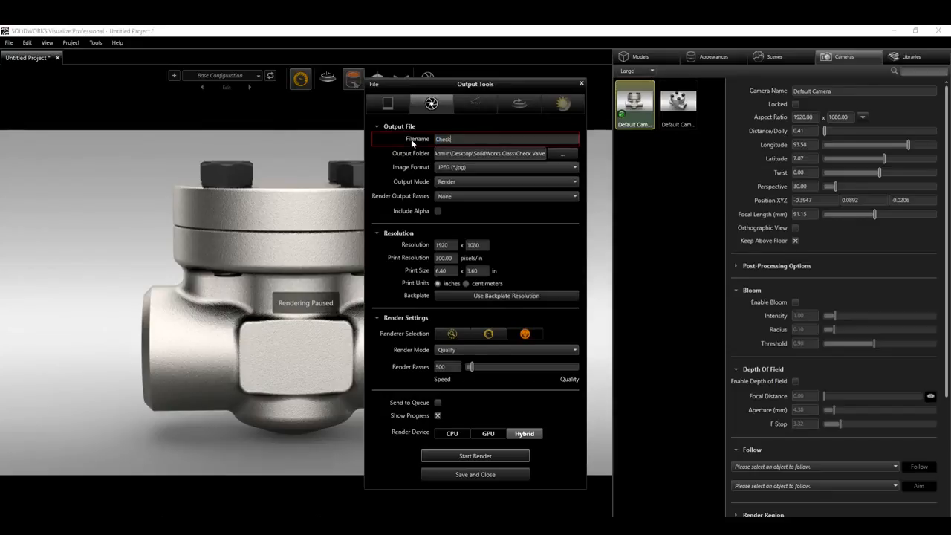
{"action": "type", "text": "Valve"}
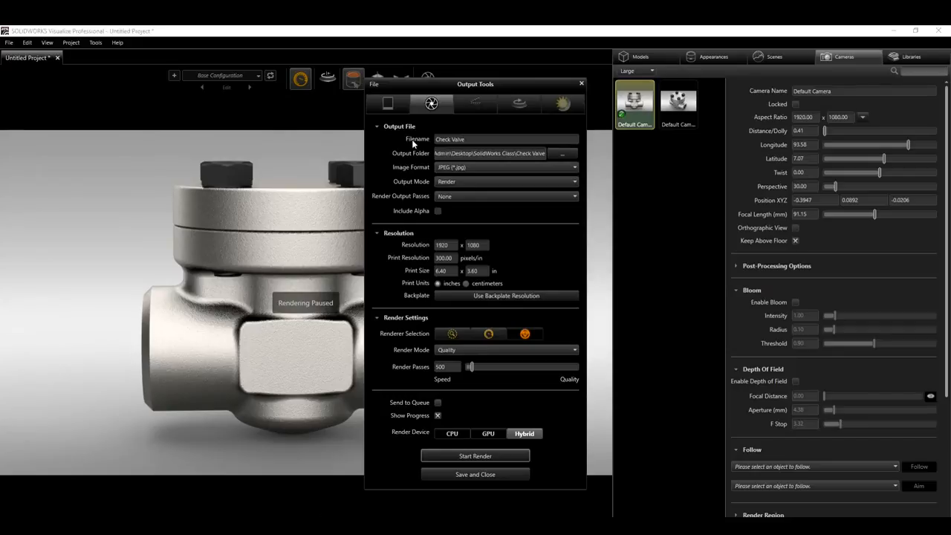
Choose the Check Valve folder inside Desktop > SolidWorks Class as the render's output folder.
{"action": "left_click", "coordinate": [563, 154]}
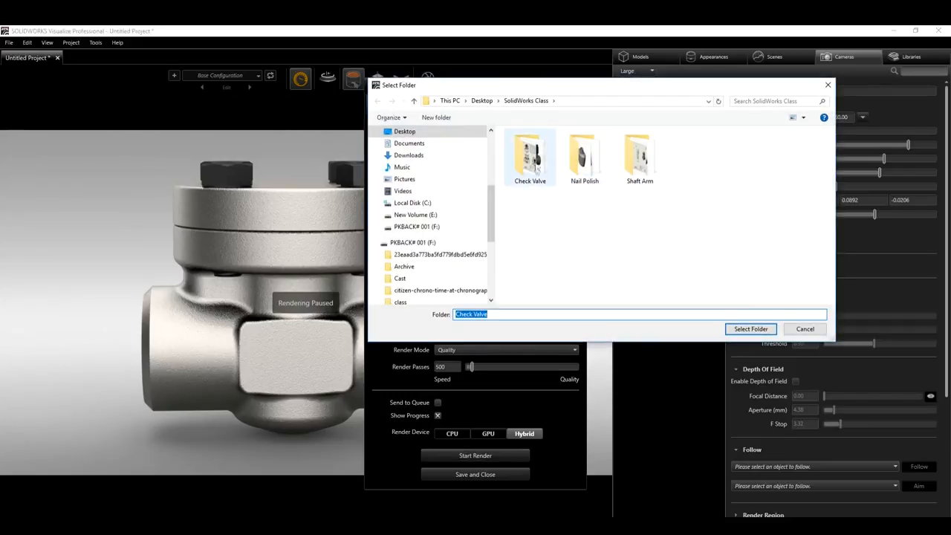
{"action": "double_click", "coordinate": [535, 168]}
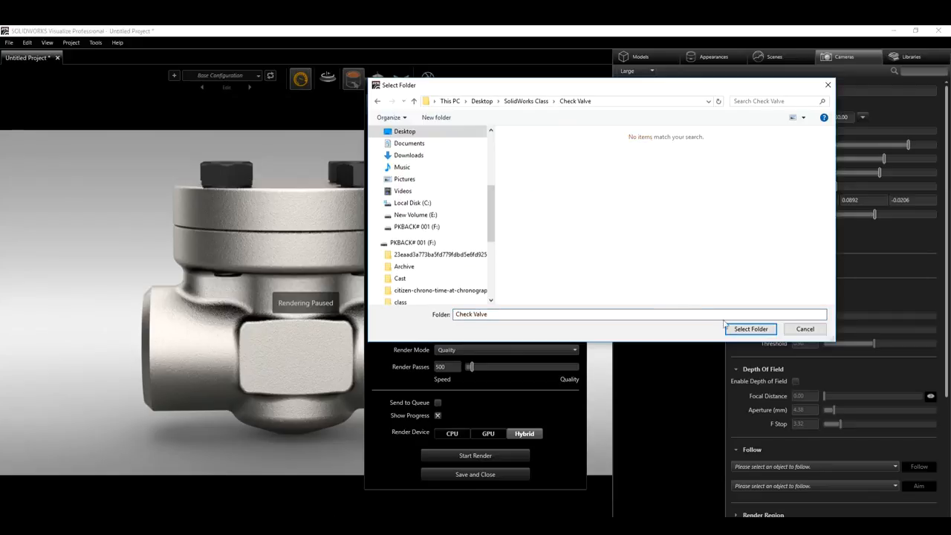
{"action": "left_click", "coordinate": [743, 332]}
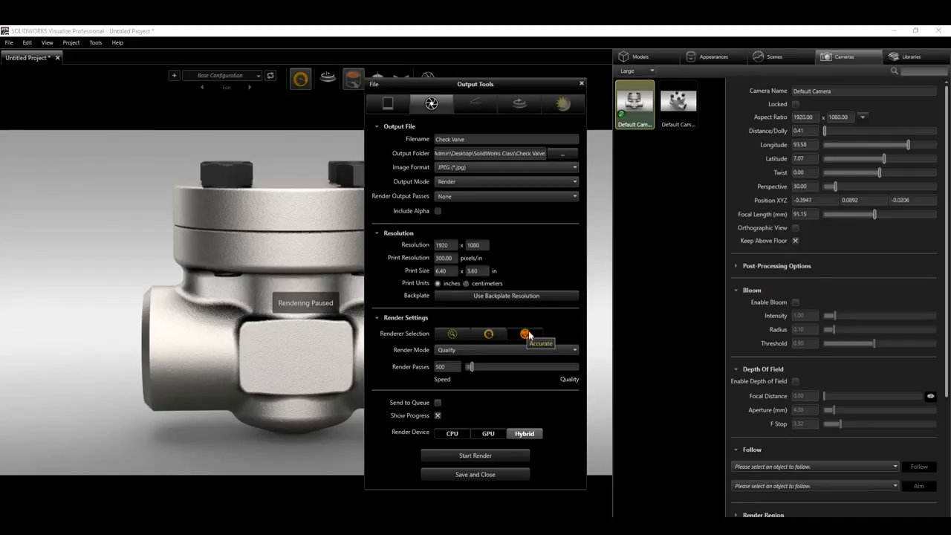
Set the render passes to 1500 and start rendering the Check Valve image.
{"action": "double_click", "coordinate": [442, 367]}
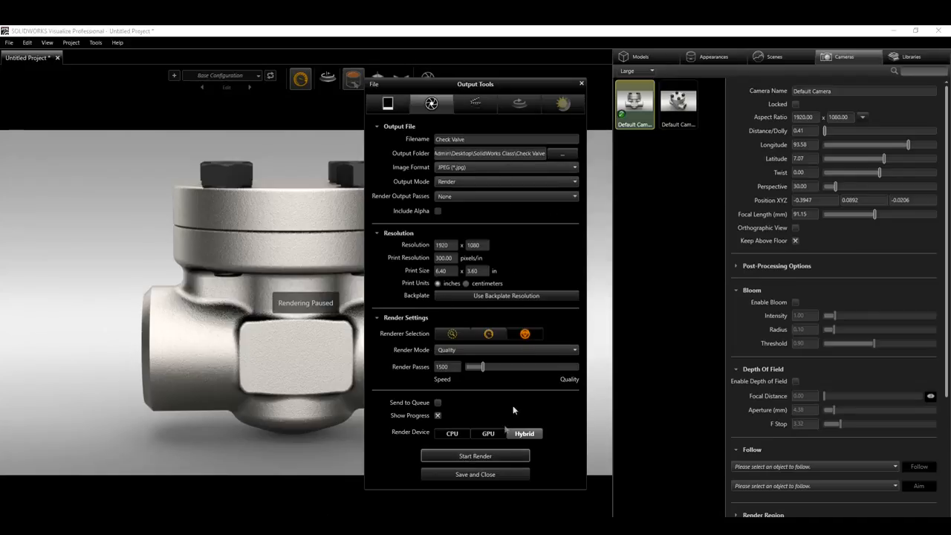
{"action": "left_click", "coordinate": [487, 456]}
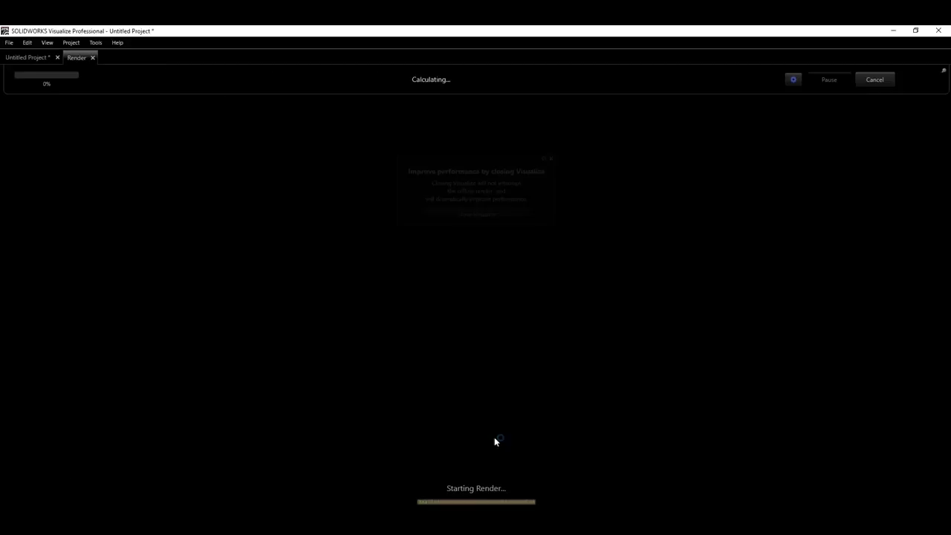